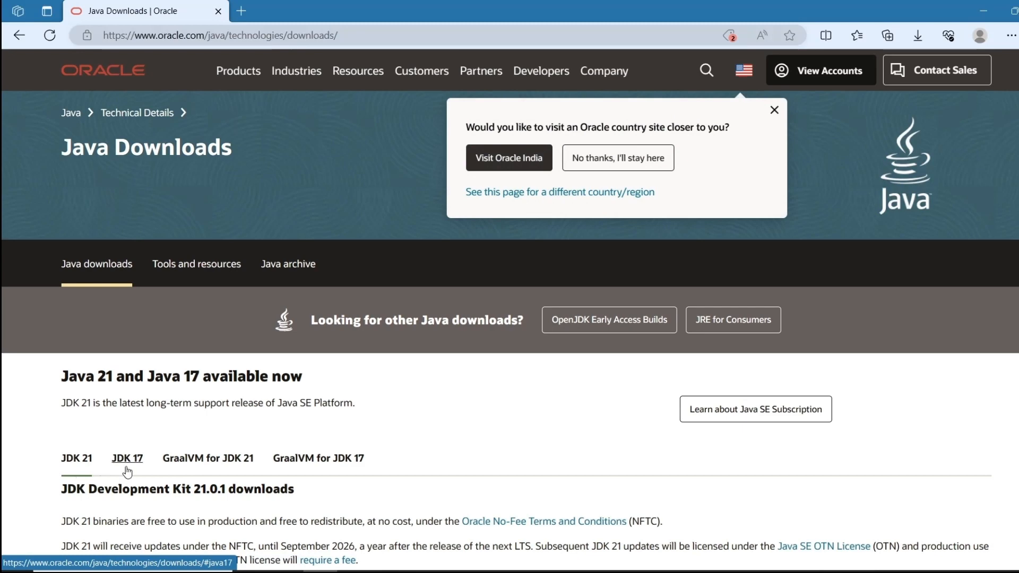
Display the Windows downloads for JDK 17 on the Java Downloads page.
scroll(137, 472, "down", 3)
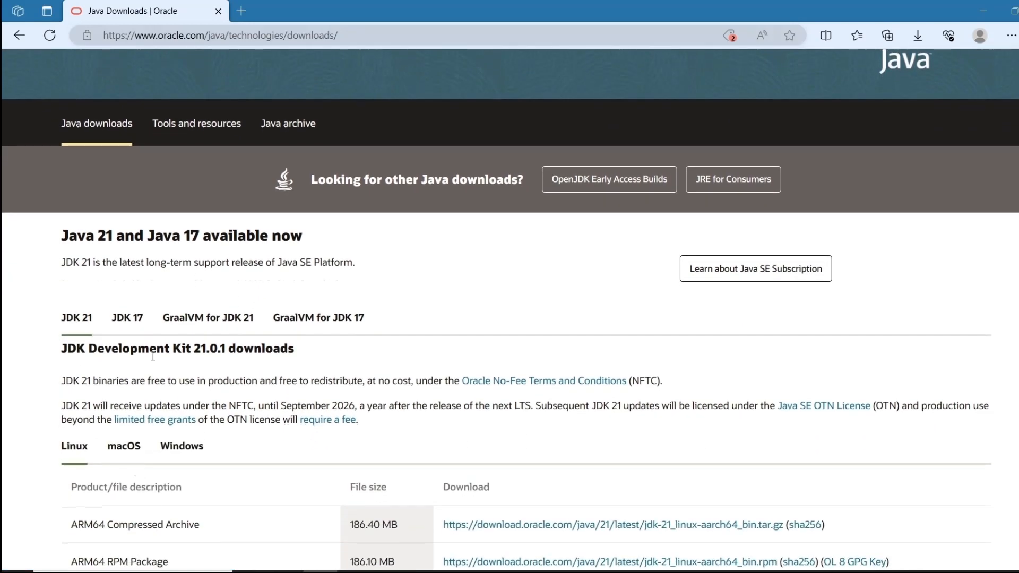
left_click(133, 325)
scroll(132, 325, "down", 4)
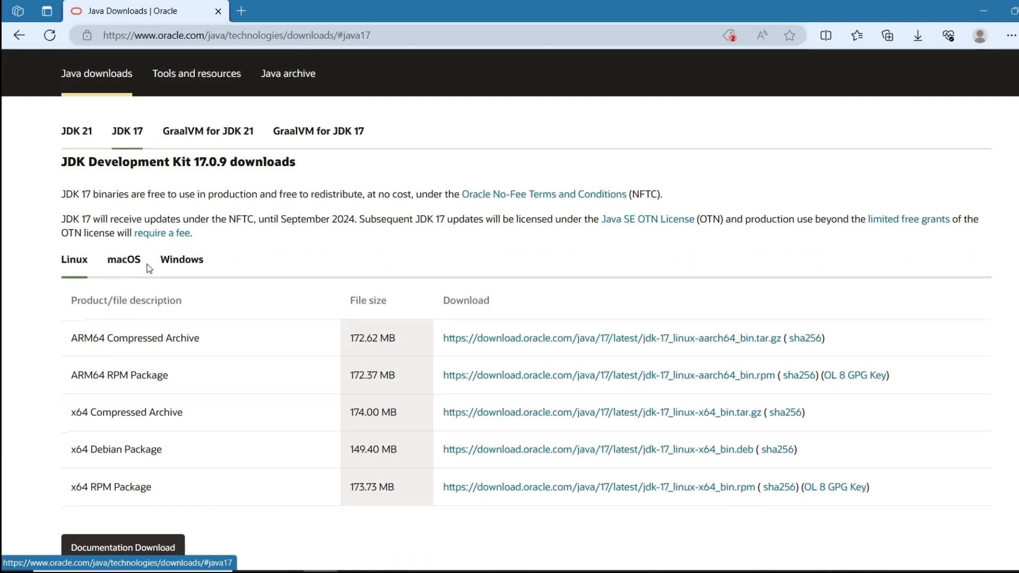
left_click(192, 267)
scroll(192, 266, "down", 2)
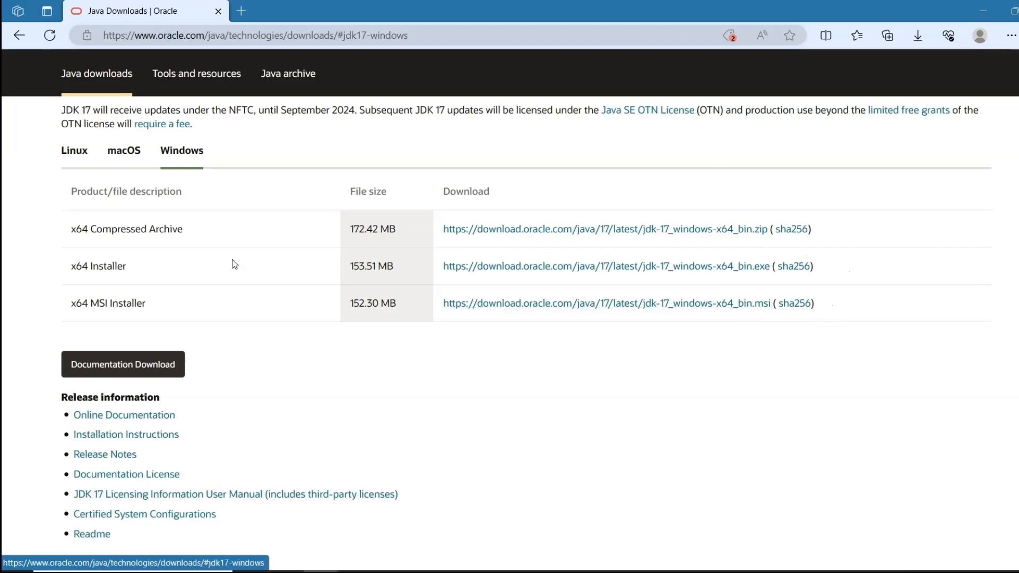
Download the x64 Compressed Archive jdk-17_windows-x64_bin.zip for Windows and show the file in its download folder.
double_click(109, 267)
left_click_drag(124, 303, 127, 303)
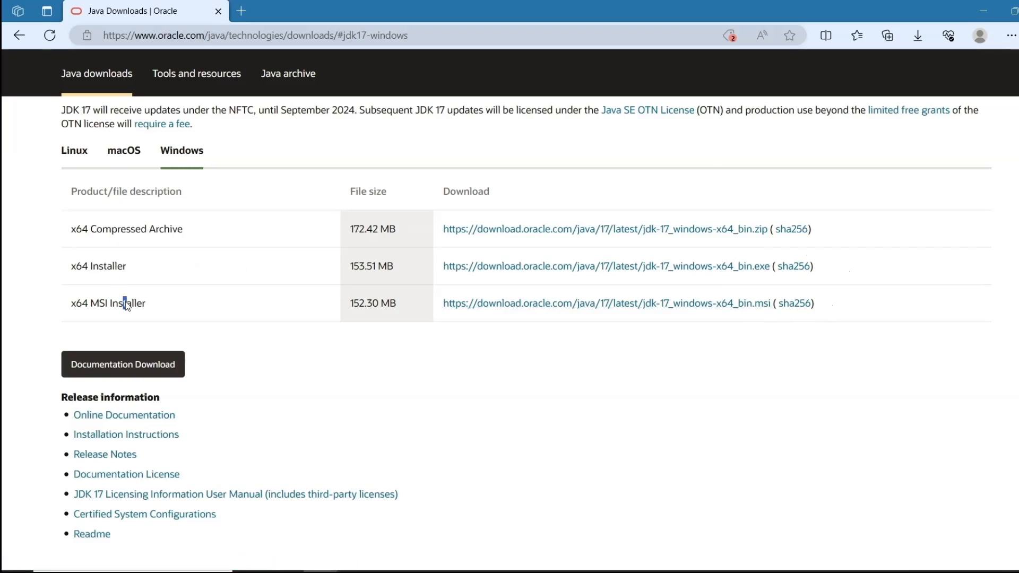
left_click(857, 232)
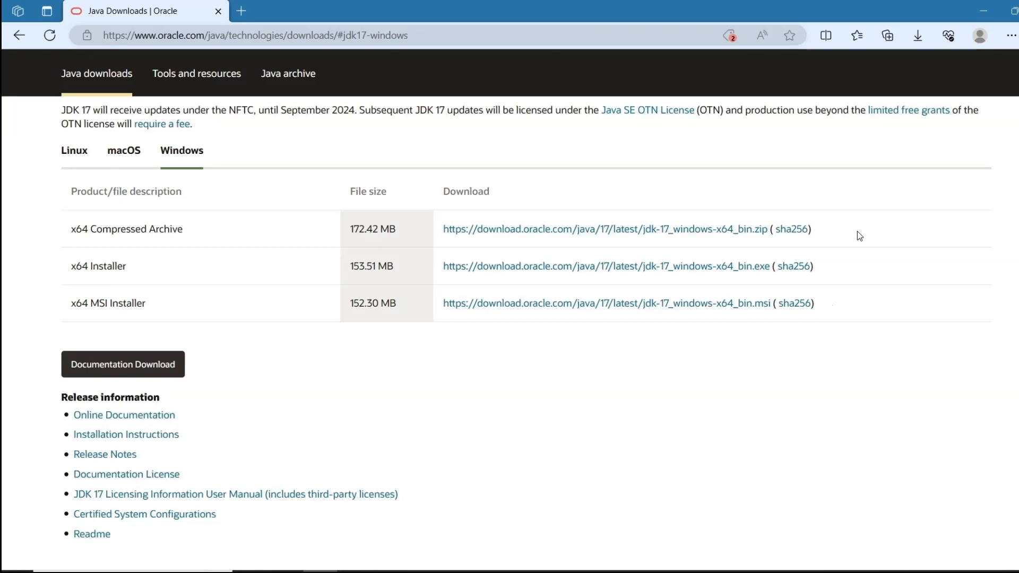
left_click(755, 230)
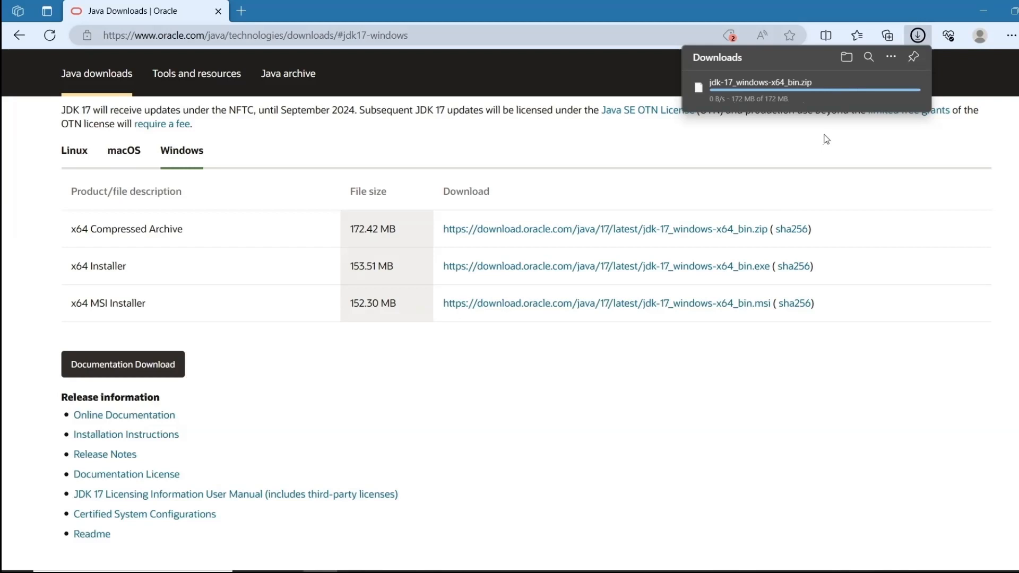
mouse_move(800, 91)
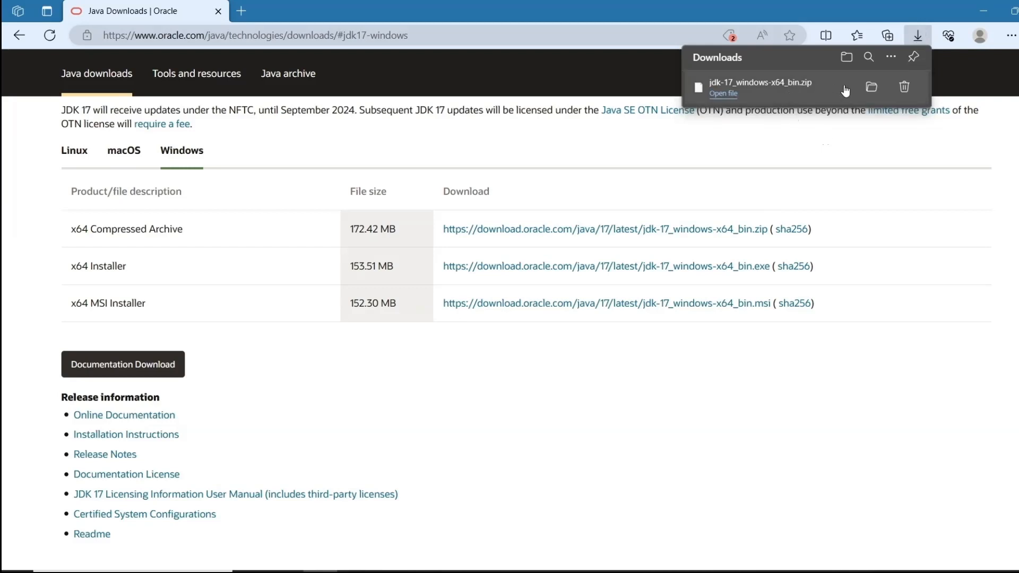
left_click(872, 88)
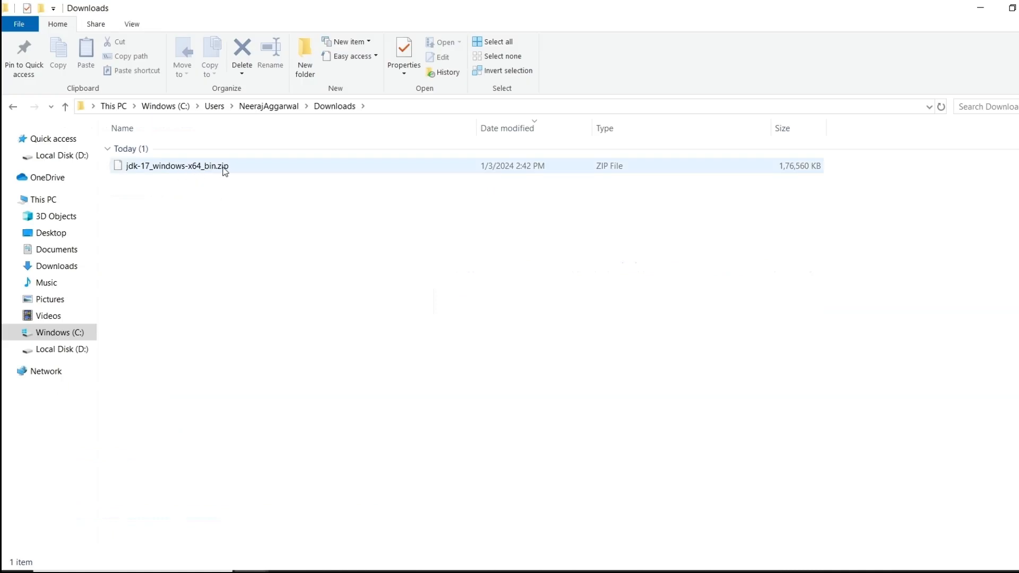
Open the contents of jdk-17_windows-x64_bin.zip by extending the folder path with the archive's name.
left_click(181, 167)
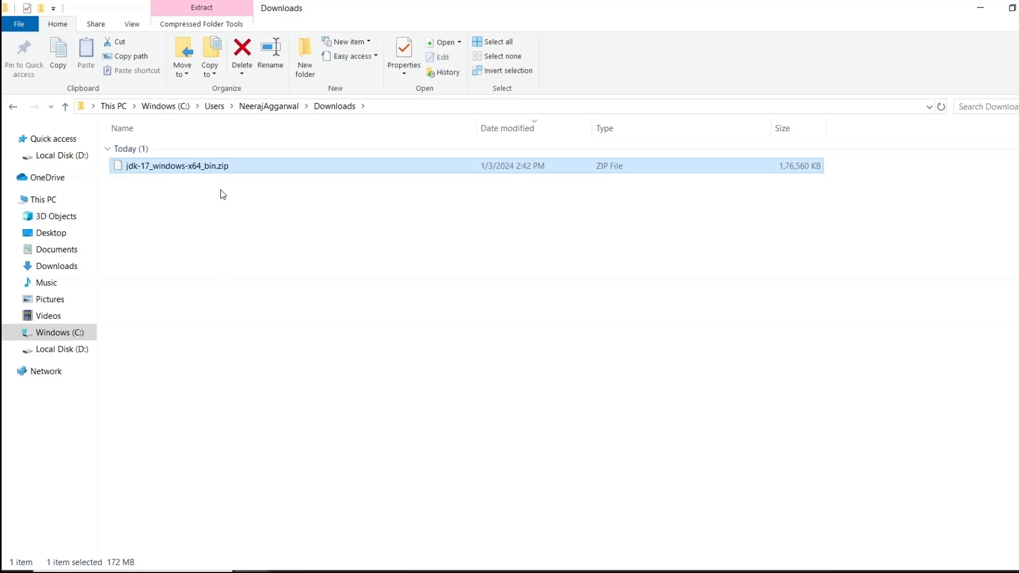
key("alt+d")
key("End")
type("\\")
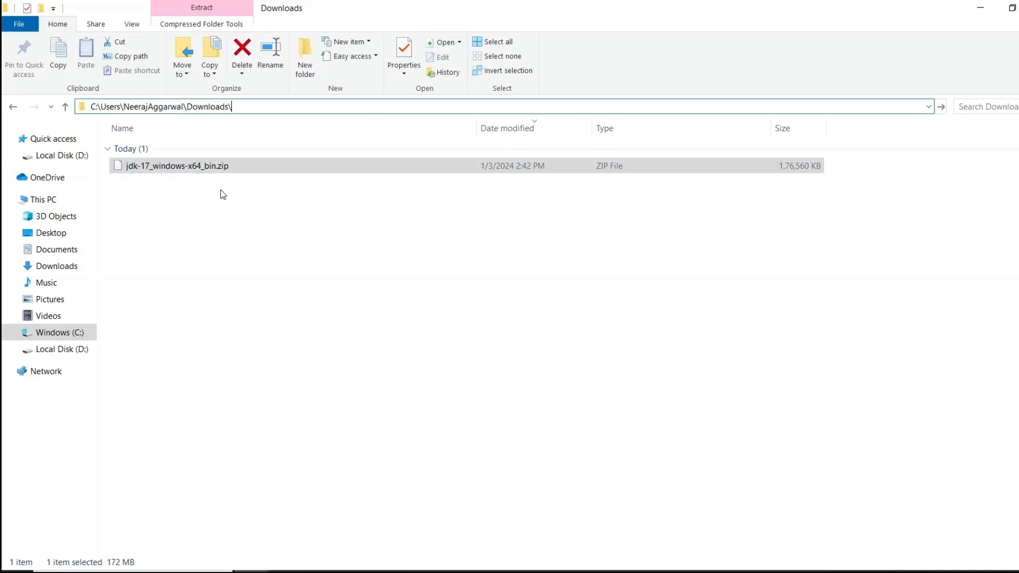
type("jd")
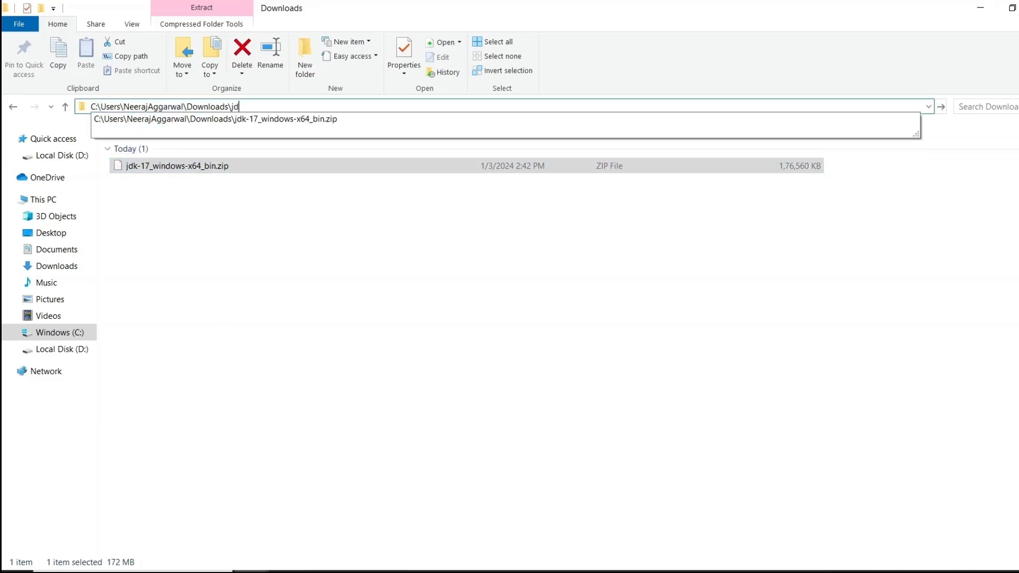
type("k")
left_click(239, 119)
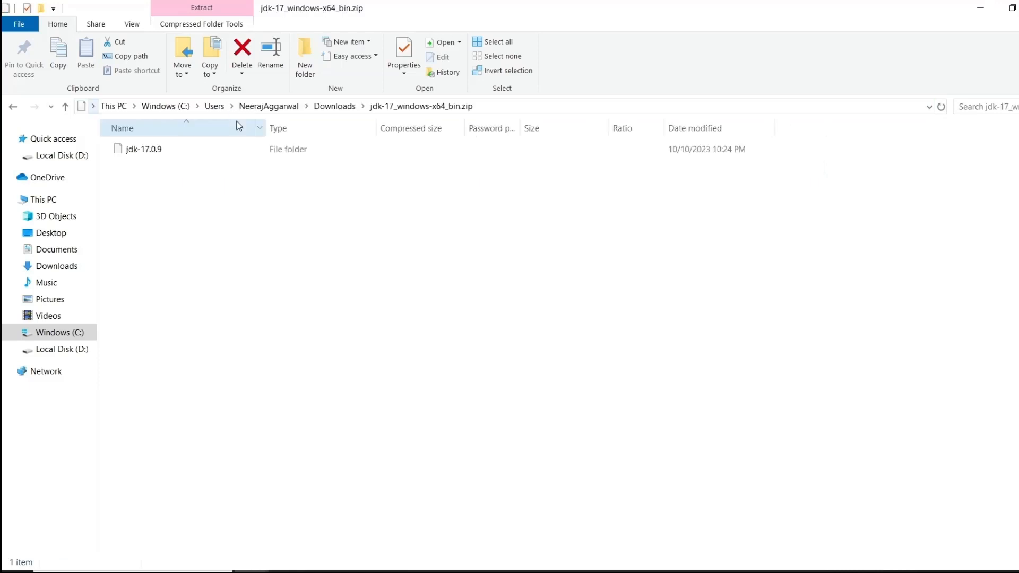
Extract the whole JDK archive to the destination d:.
left_click(146, 151)
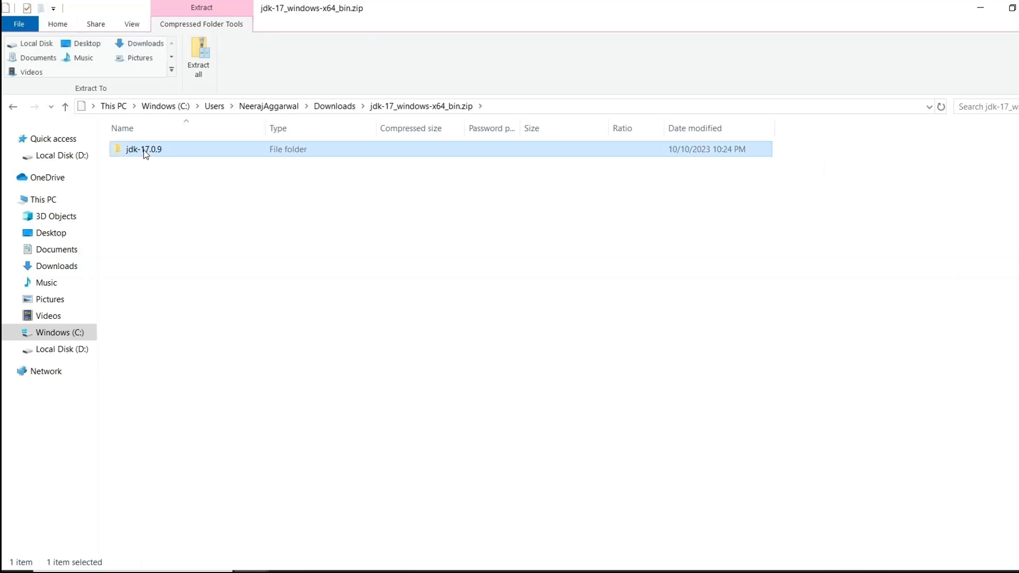
left_click(205, 64)
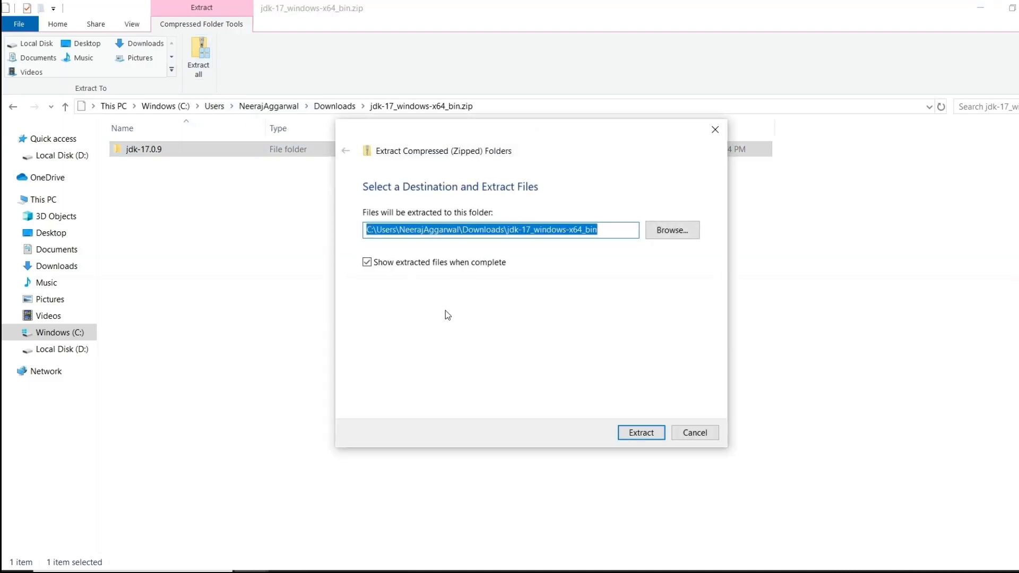
type("d:")
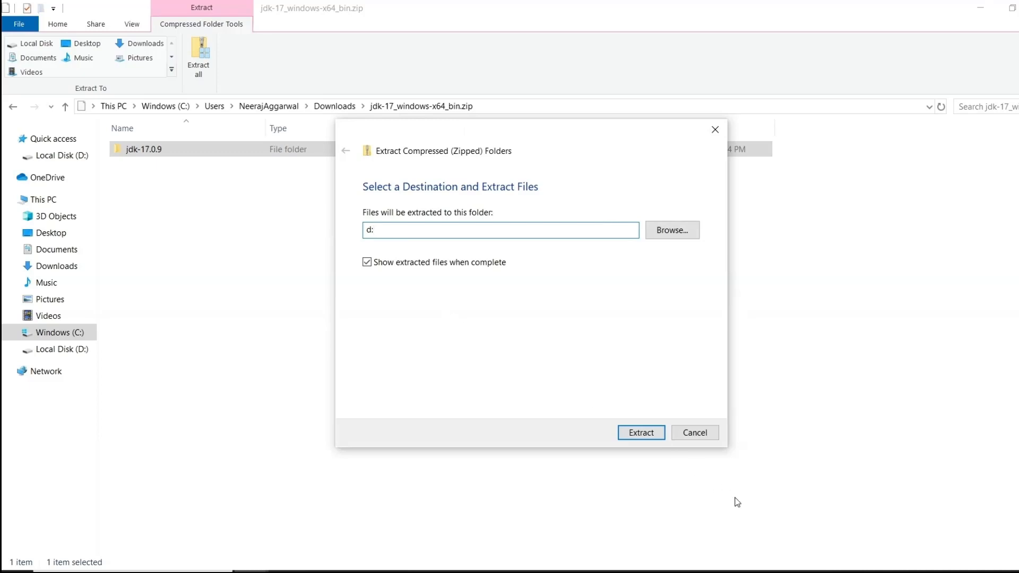
left_click(640, 433)
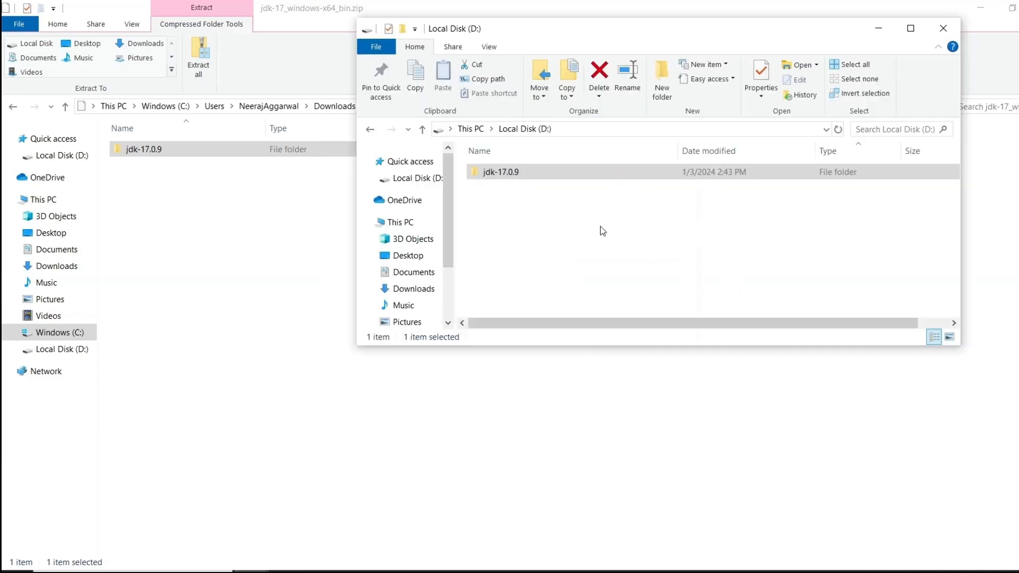
Maximize the Local Disk (D:) window and open the extracted jdk-17.0.9 folder.
key("super+Up")
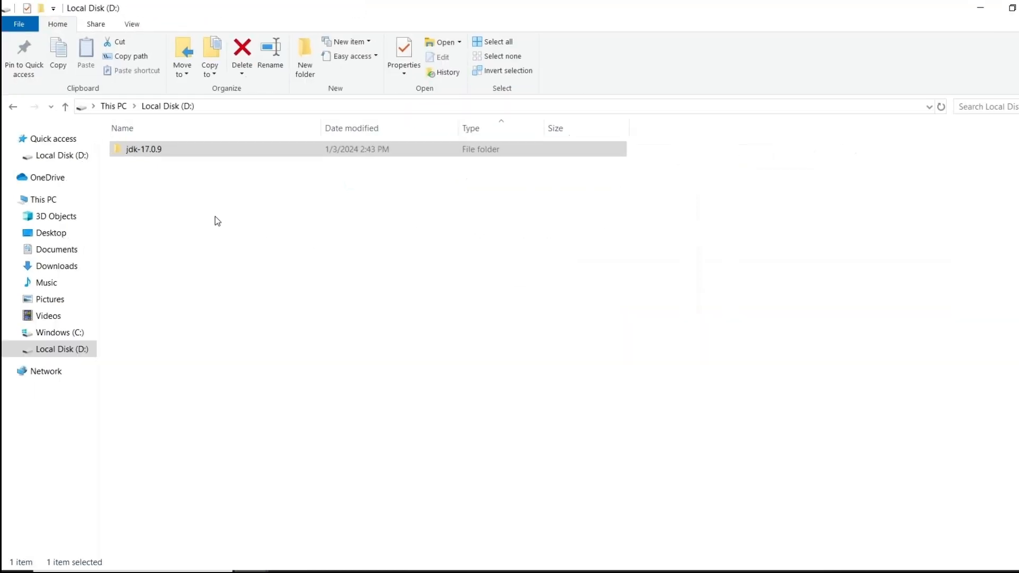
left_click(179, 152)
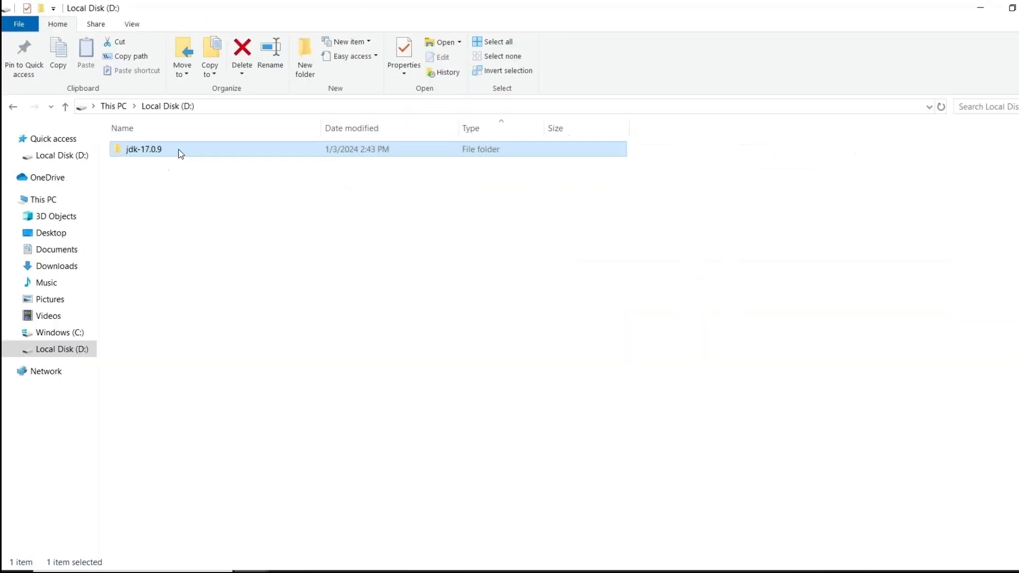
double_click(178, 151)
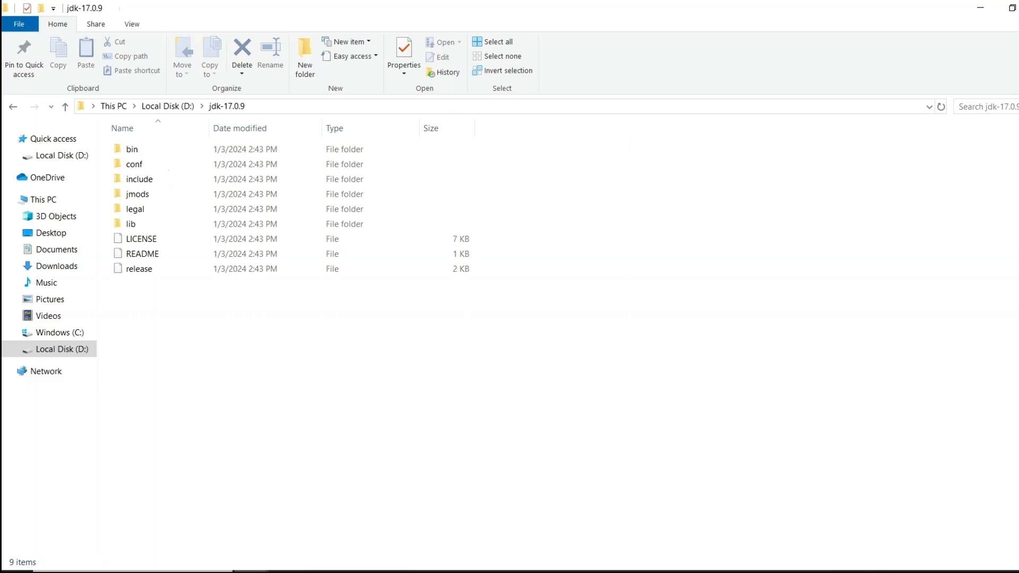
Open a Command Prompt and check the Java setup with java -version and javac -version.
key("super+r")
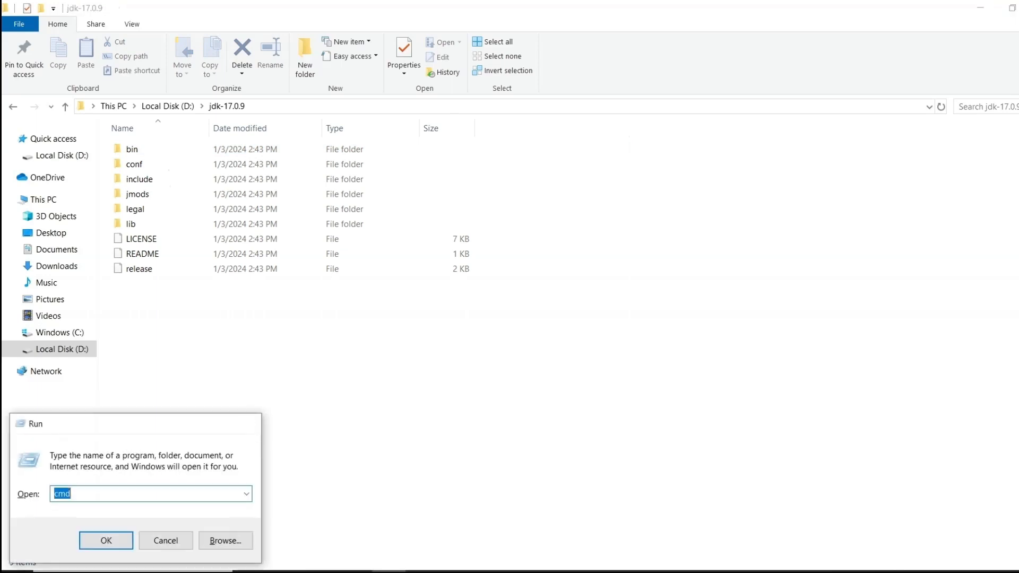
key("Return")
type("java")
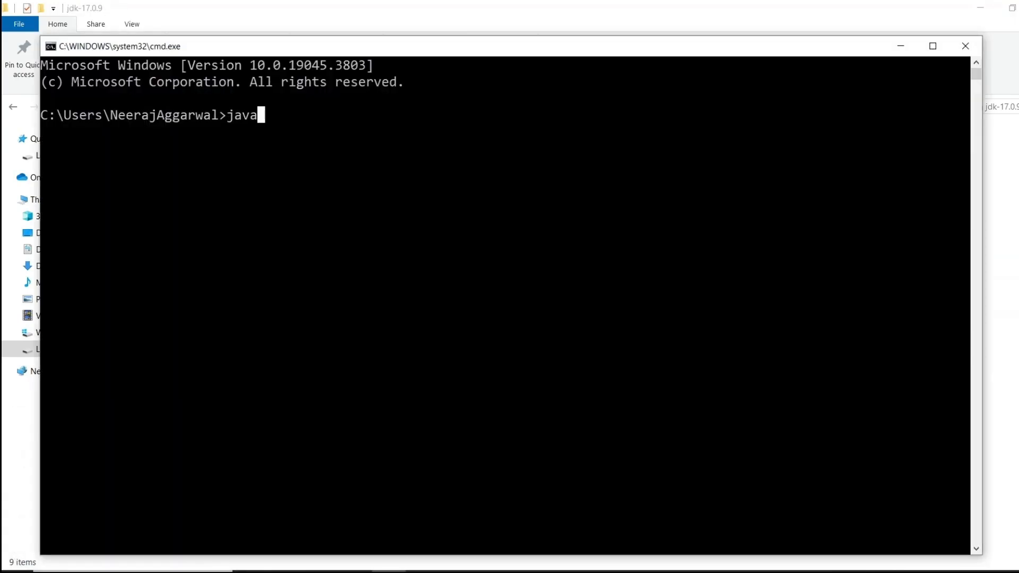
type(" -version")
key("Return")
type("javac -")
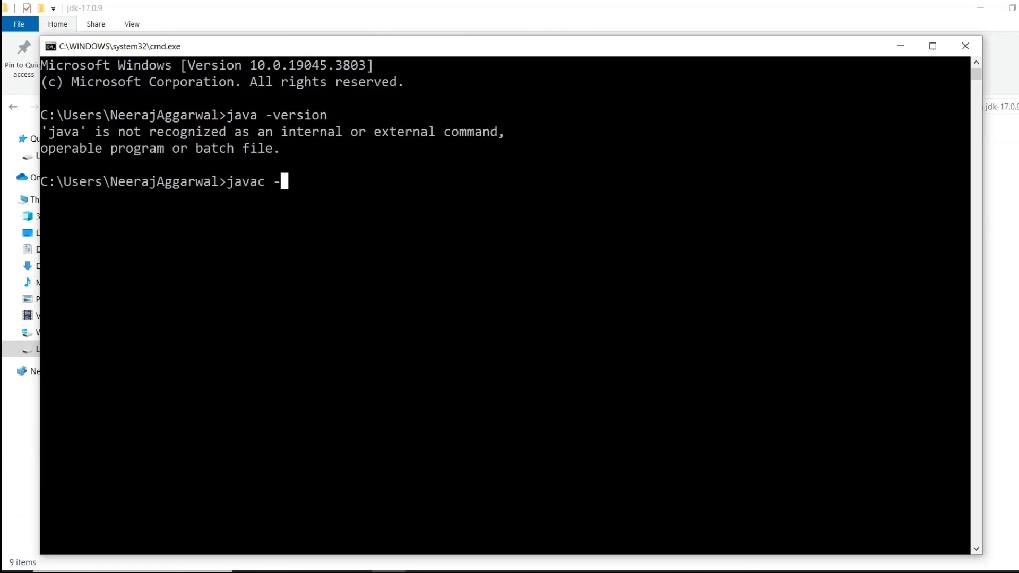
type("version")
key("Return")
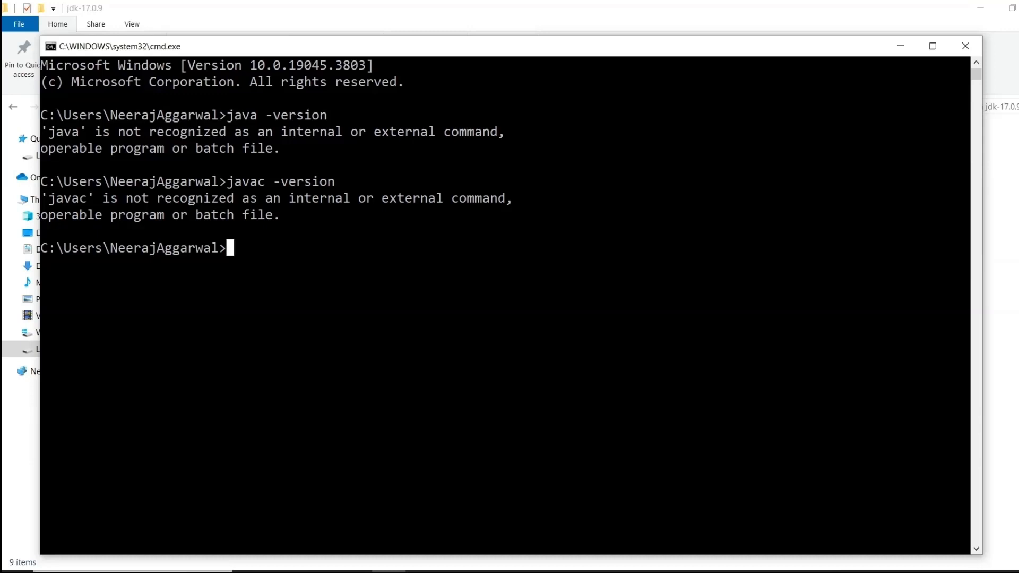
Search Windows for the system environment settings and open the Environment Variables dialog.
key("super")
type("en")
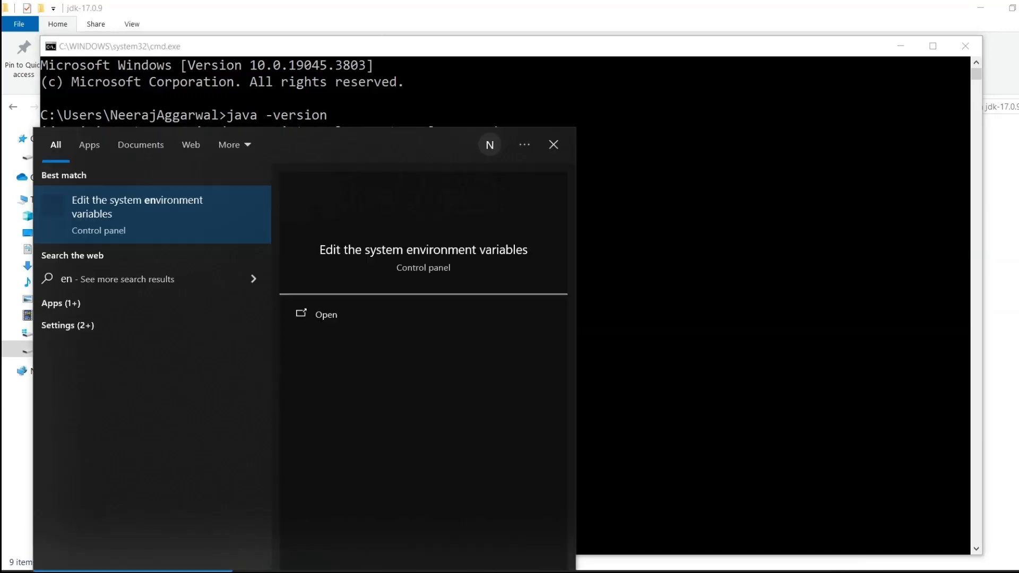
type("vironment")
key("Return")
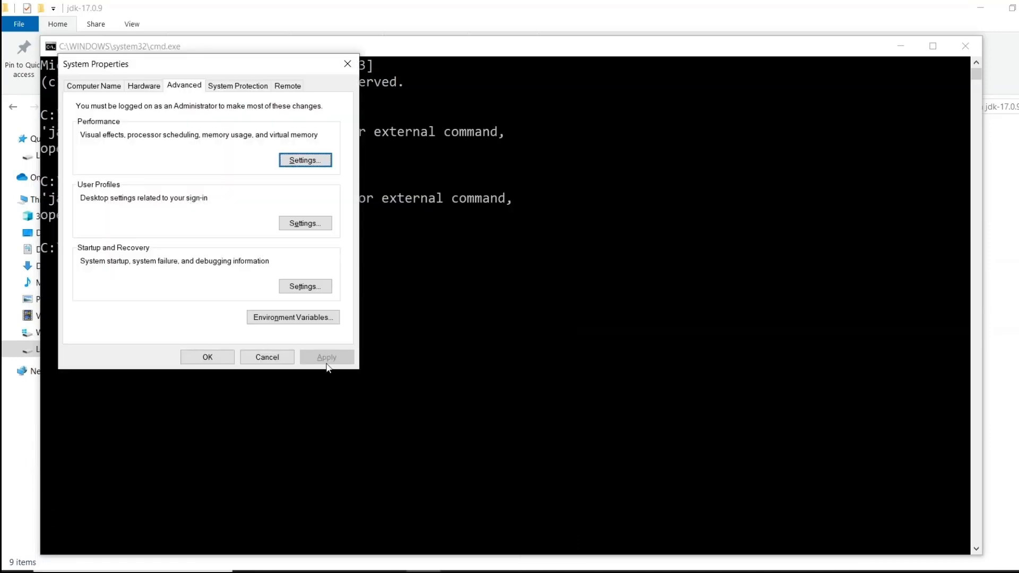
left_click(311, 321)
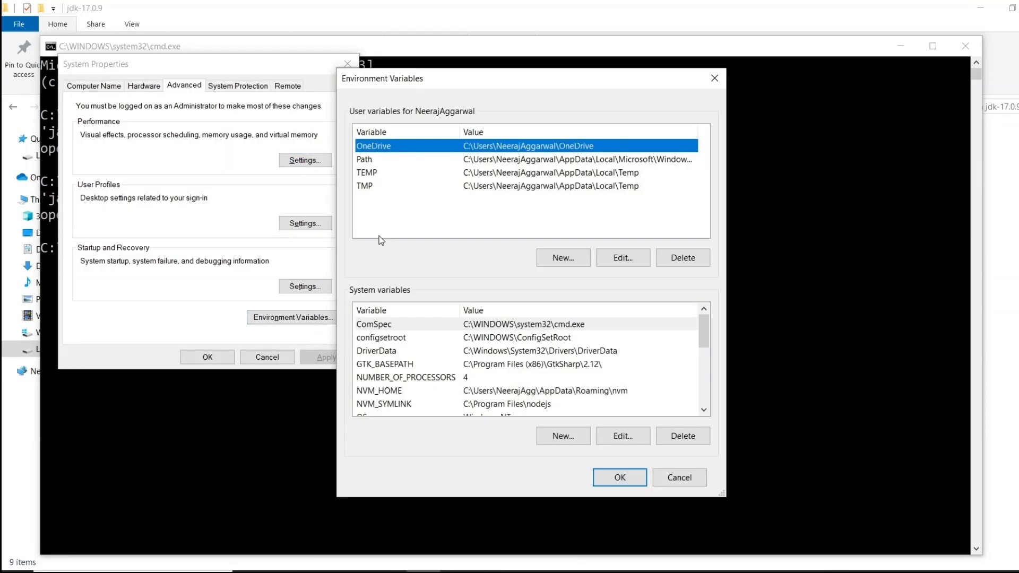
Create the user variable JAVA_HOME with the value D:\jdk-17.0.9, copying the path before confirming.
left_click(568, 260)
type("JAVA")
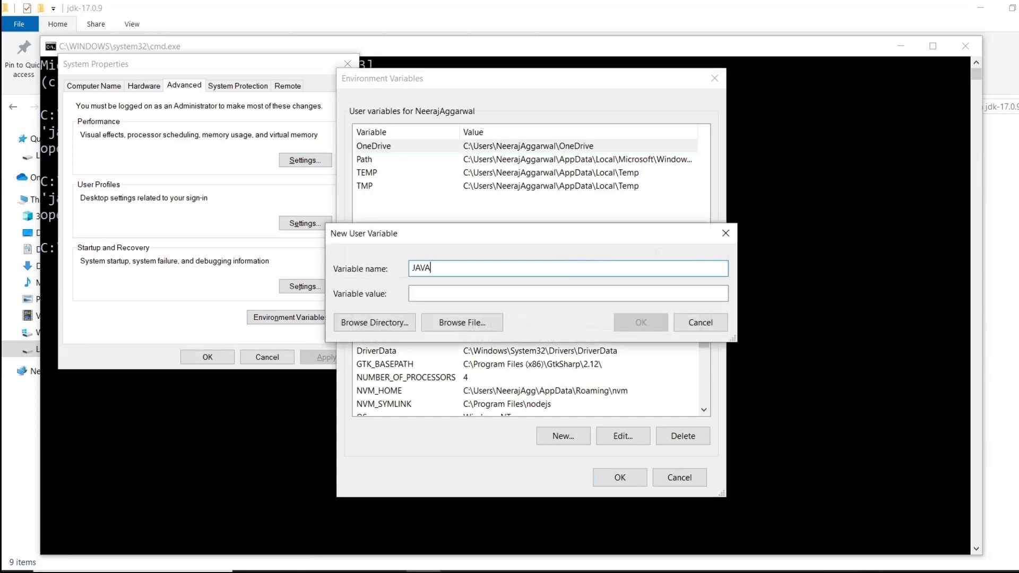
type("_HOME")
key("Tab")
type("D:\\jdk-17.0.9")
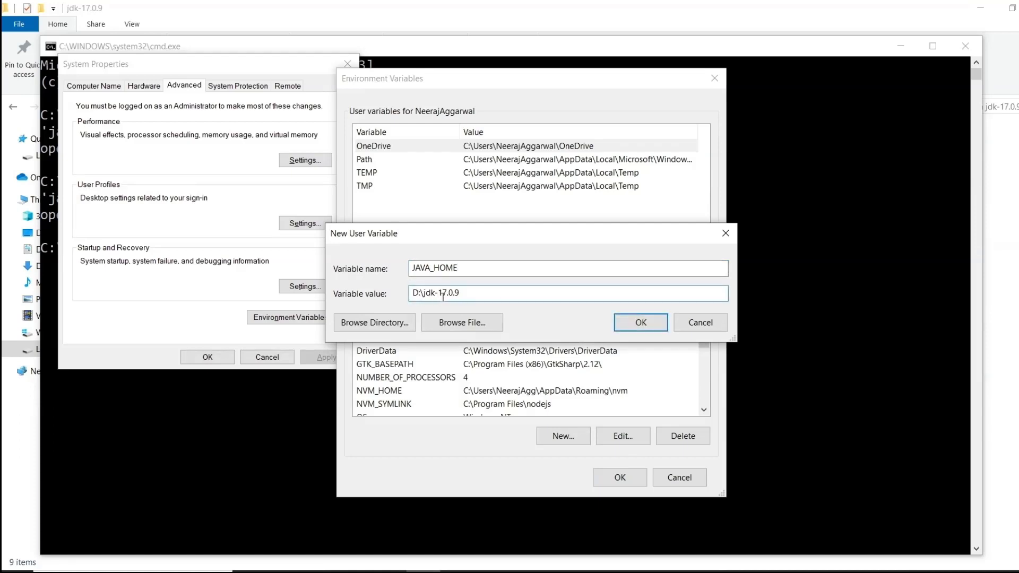
left_click_drag(468, 294, 407, 294)
key("ctrl+c")
key("alt+Tab")
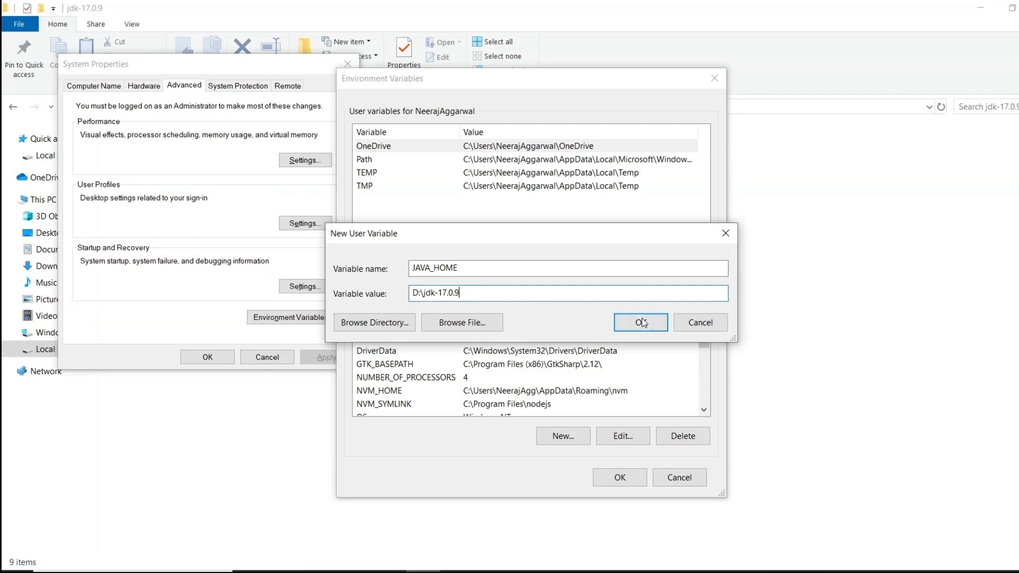
left_click(650, 330)
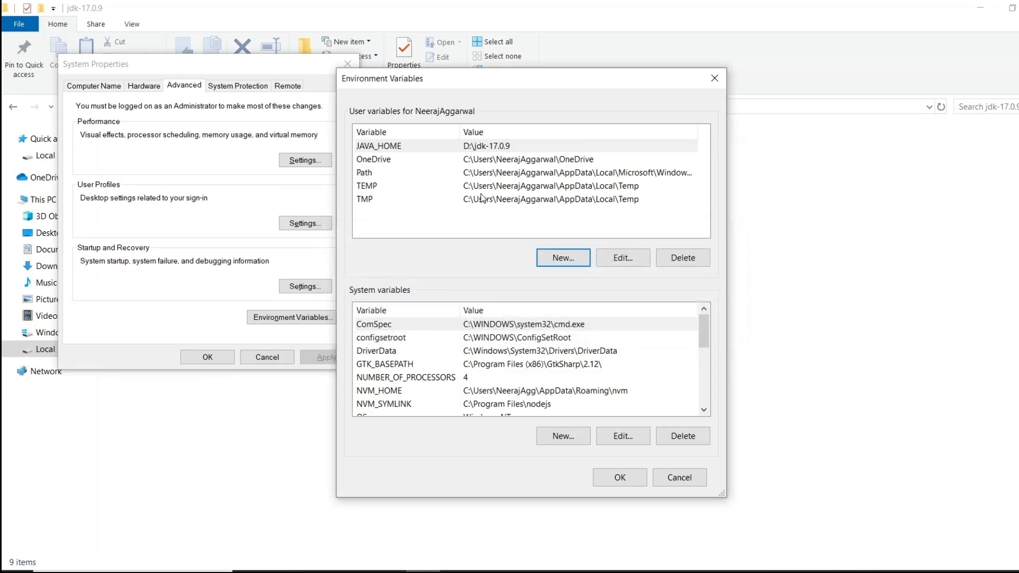
Add a new entry D:\jdk-17.0.9\bin to the user Path variable, reusing the copied JDK path.
double_click(479, 173)
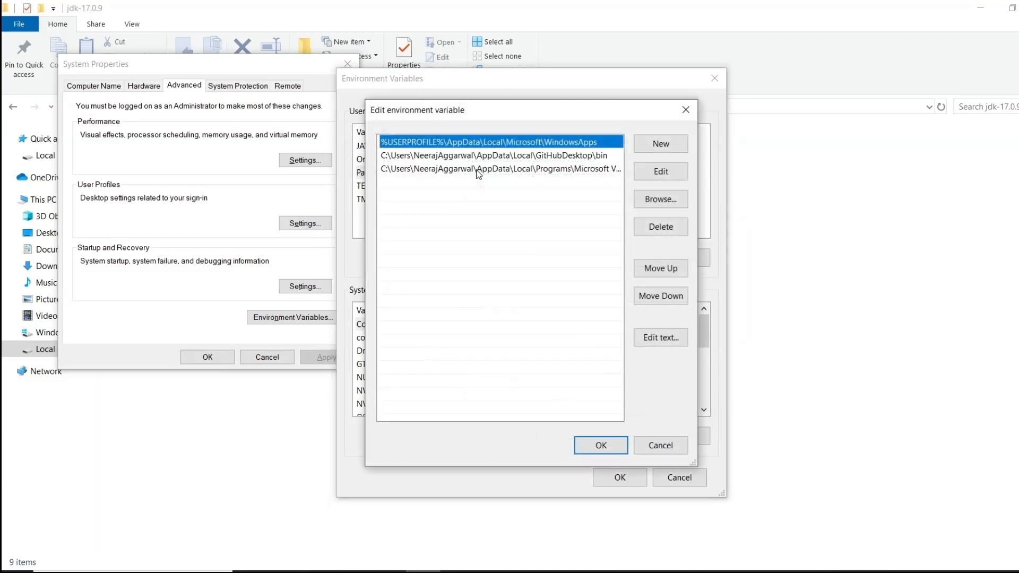
left_click(660, 145)
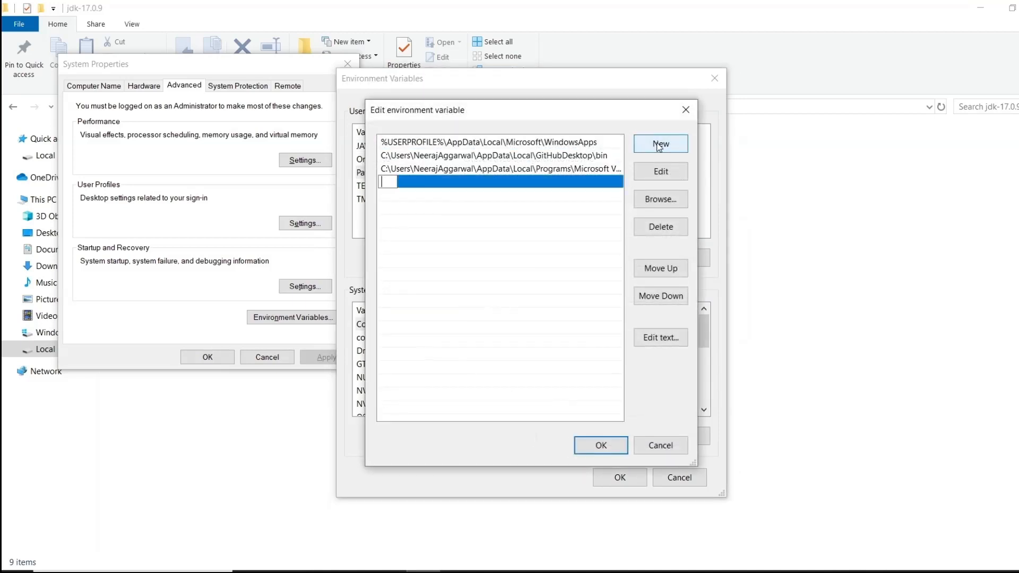
key("ctrl+v")
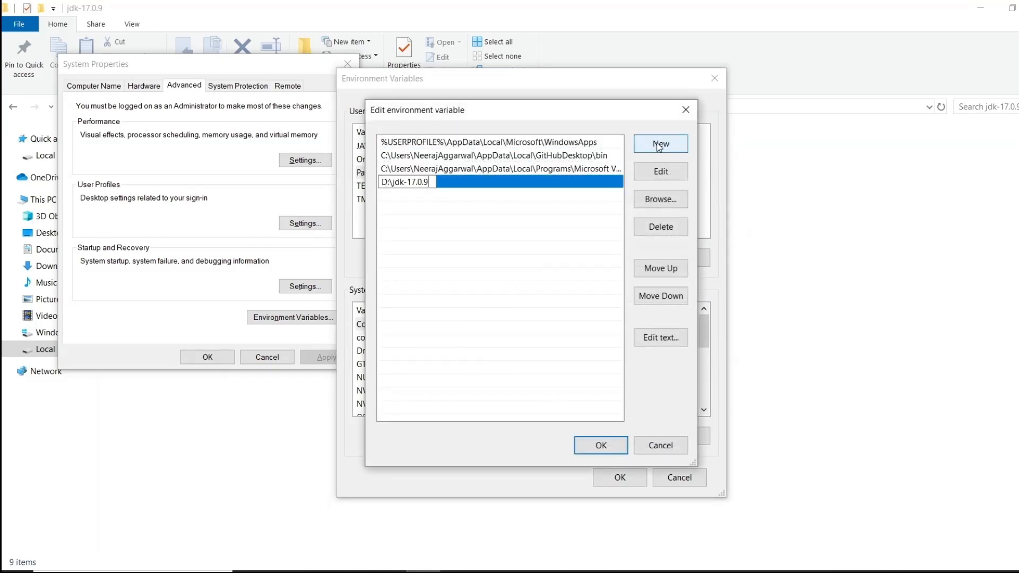
type("\\bin")
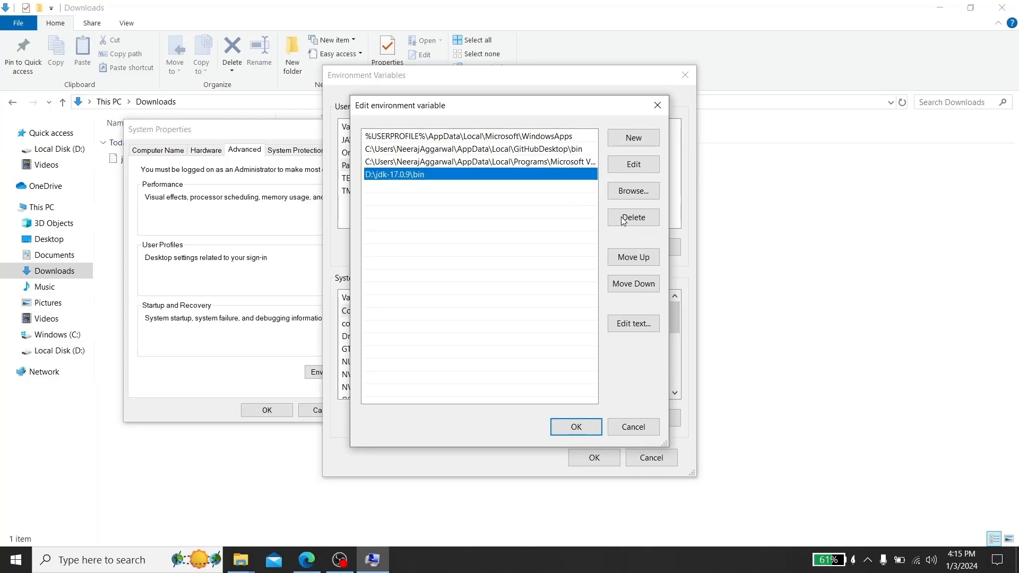
Move the D:\jdk-17.0.9\bin entry to the first position in the Path variable.
left_click(645, 258)
left_click(644, 258)
left_click(644, 258)
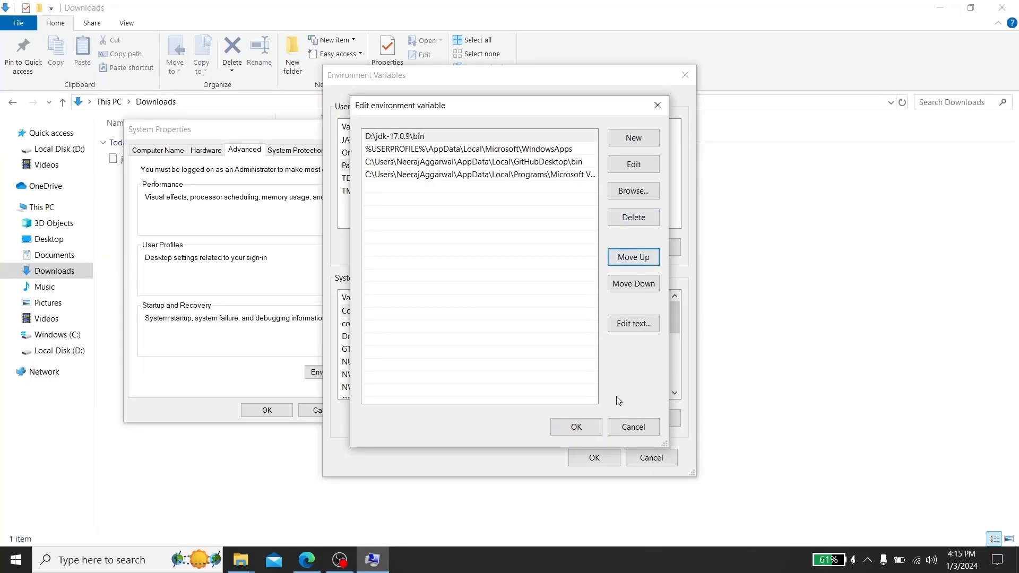
Save the edited Path variable and close the Environment Variables and System Properties dialogs with the changes applied.
left_click(590, 429)
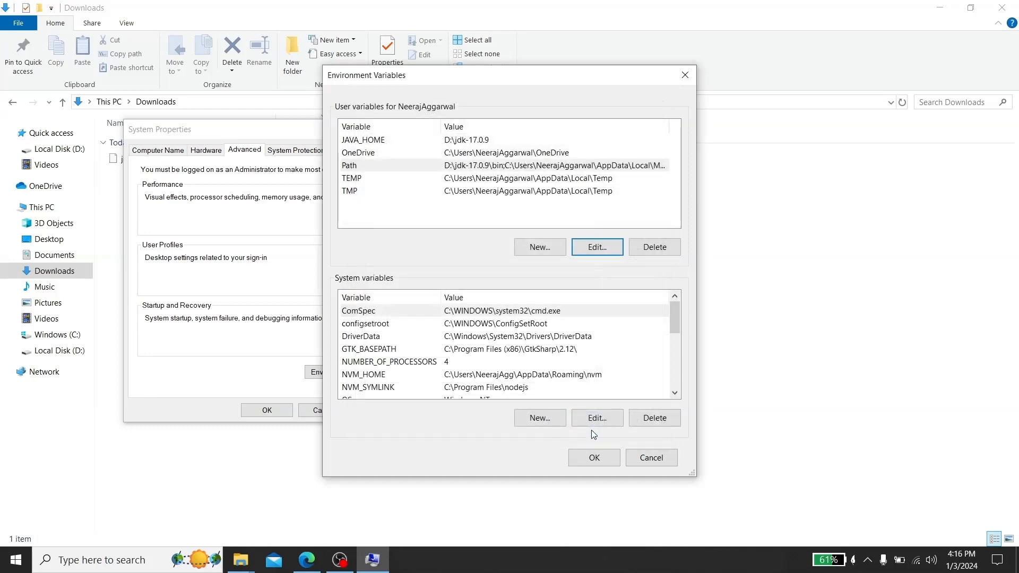
left_click(594, 463)
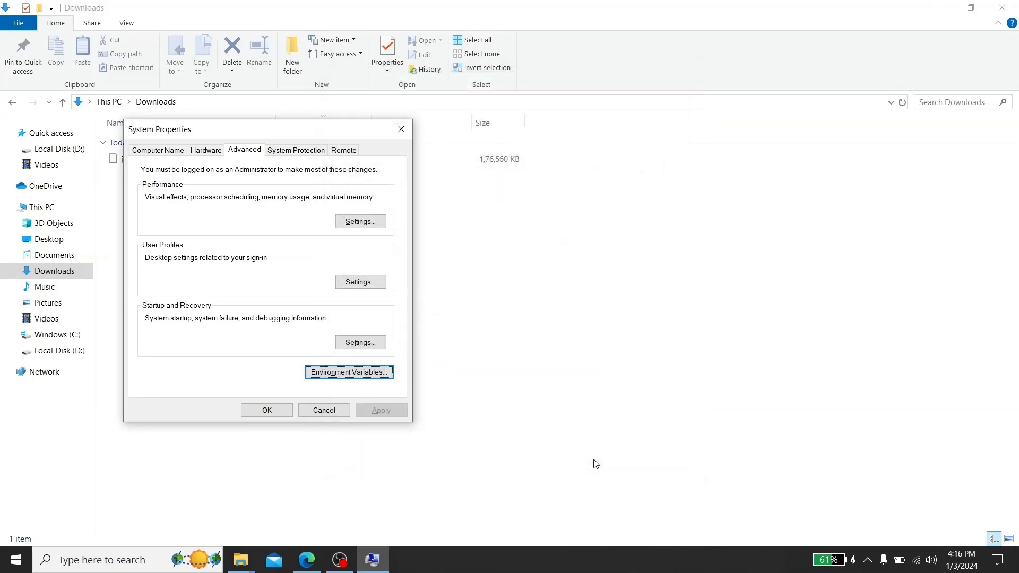
left_click(275, 415)
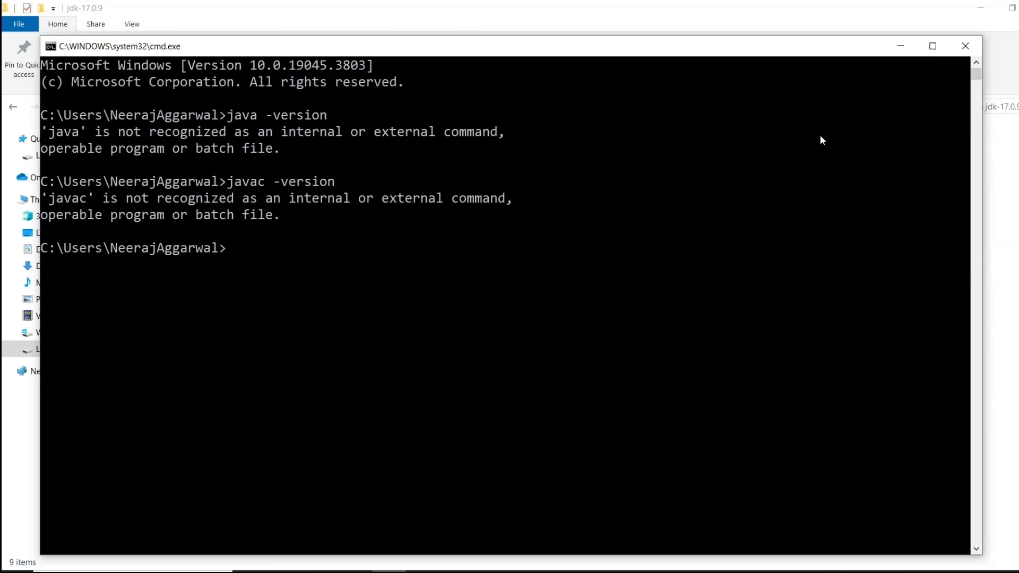
Replace the old Command Prompt window with a fresh one and check the Java compiler version with javac -version.
left_click(966, 45)
key("super+r")
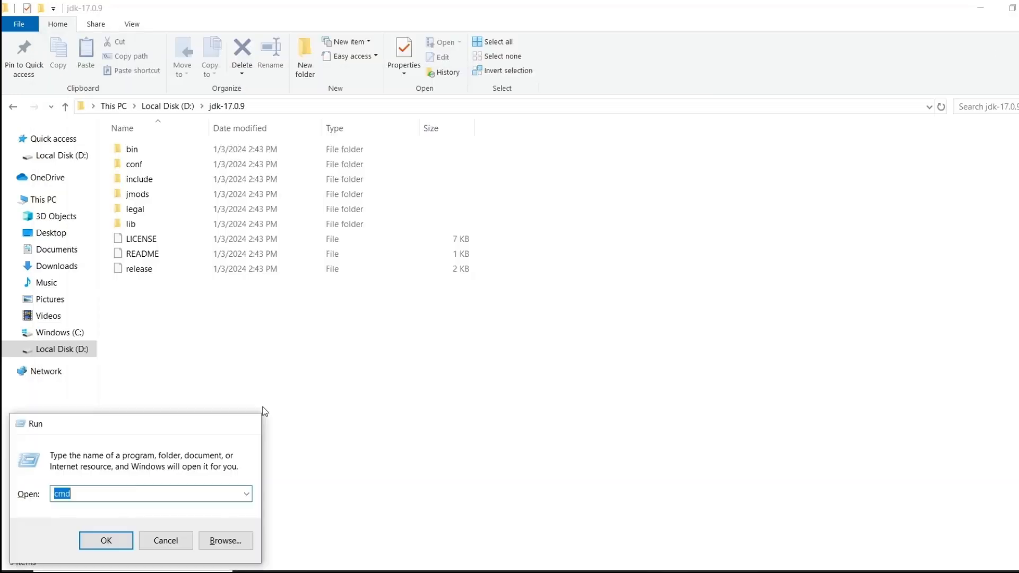
key("Return")
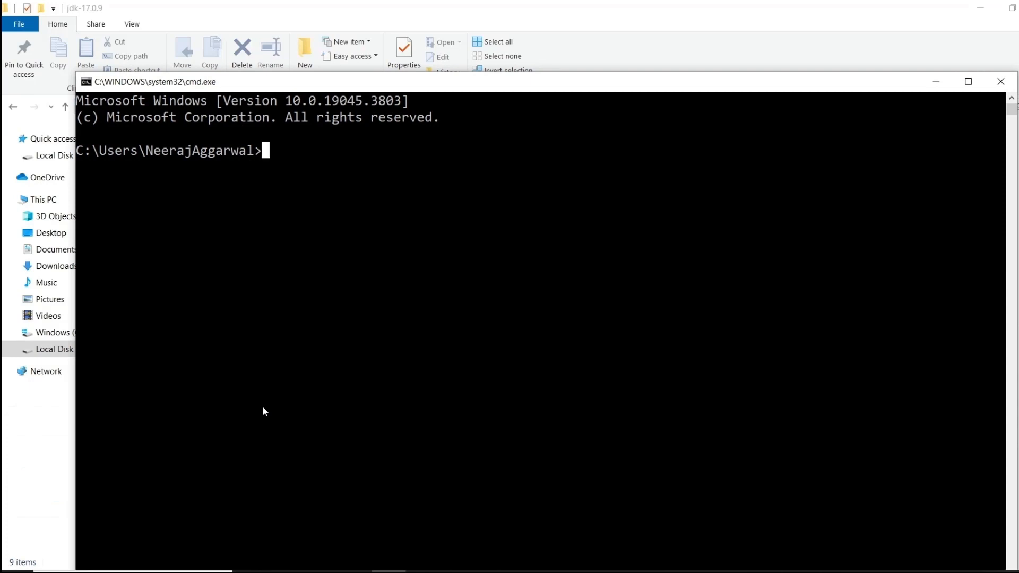
type("javac")
type("-version")
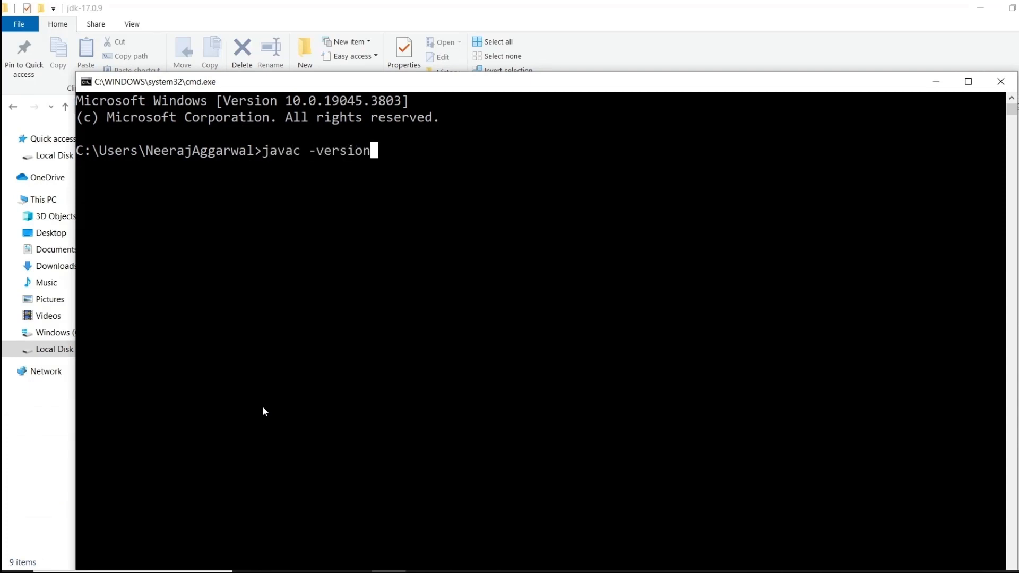
key("Return")
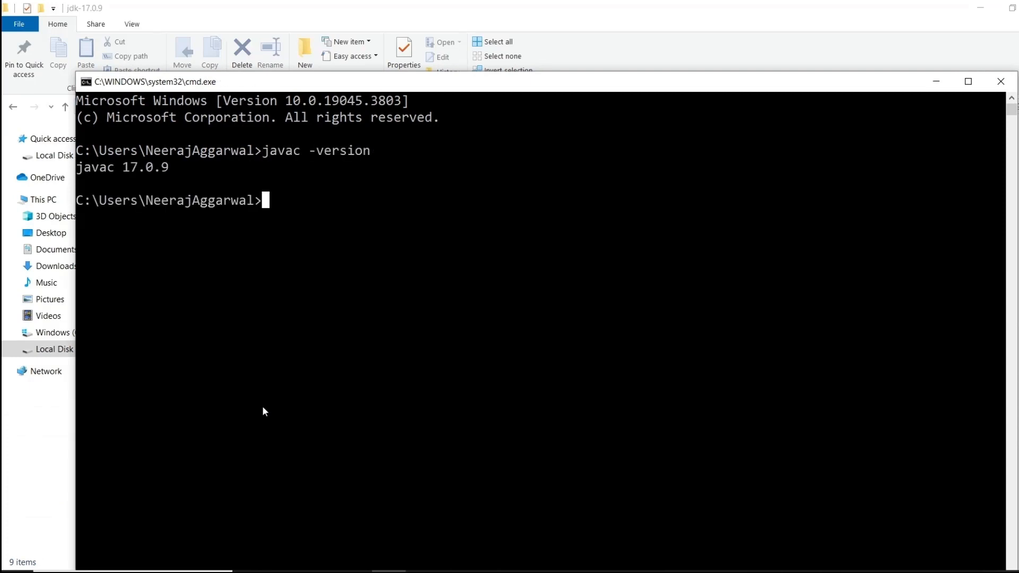
left_click(173, 168)
left_click_drag(172, 168, 97, 171)
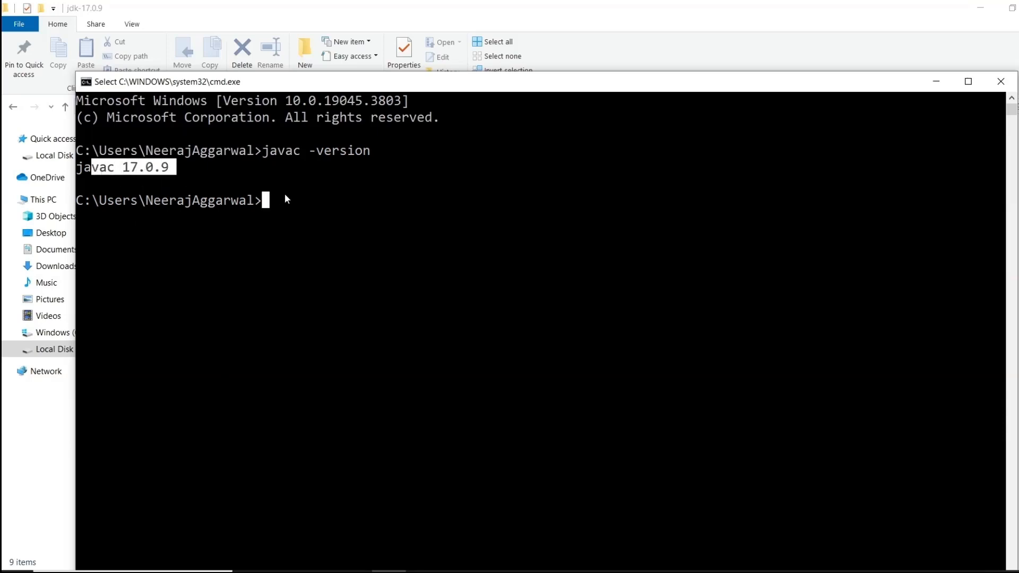
Check the installed Java runtime version by running java -version in the Command Prompt.
left_click(303, 201)
type("java -version")
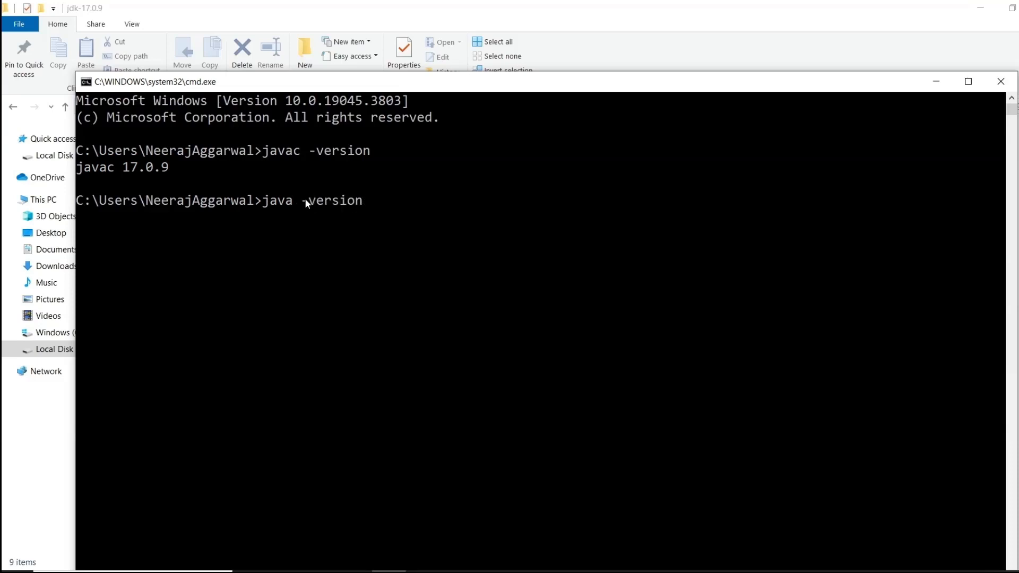
key("Return")
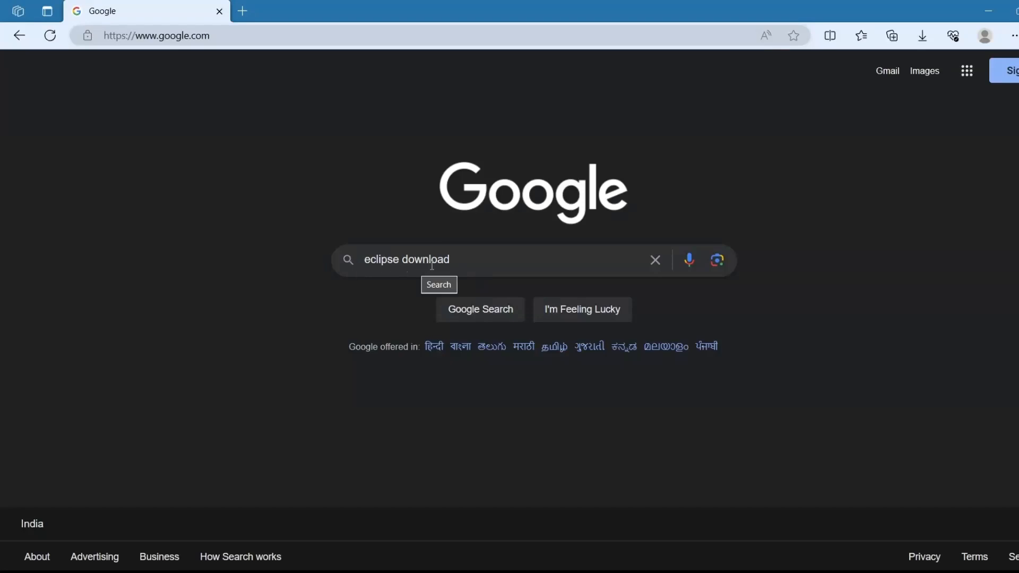
Search Google for "eclipse download" and go through the Eclipse Downloads page to its Download Packages page.
left_click(479, 309)
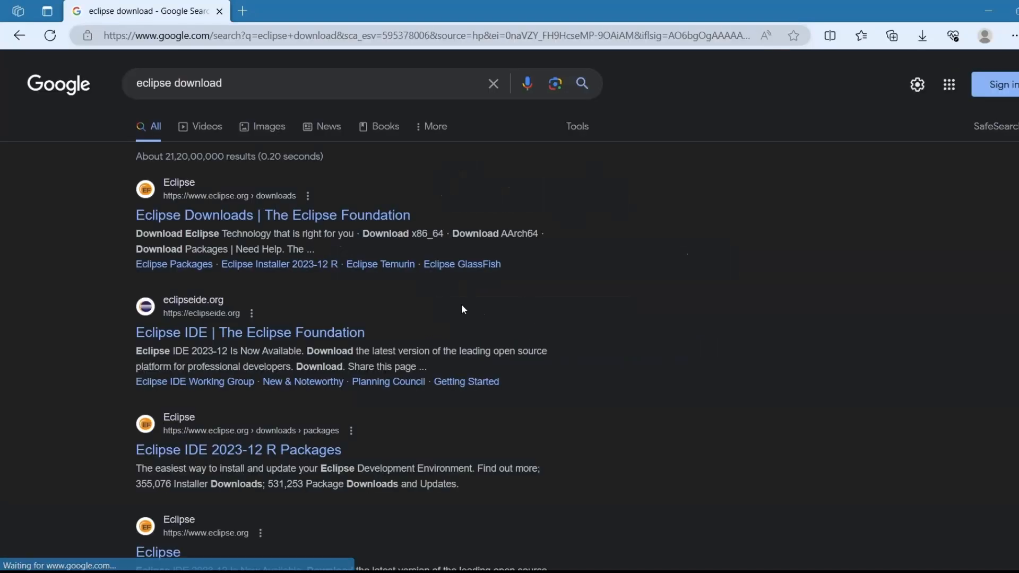
left_click(259, 216)
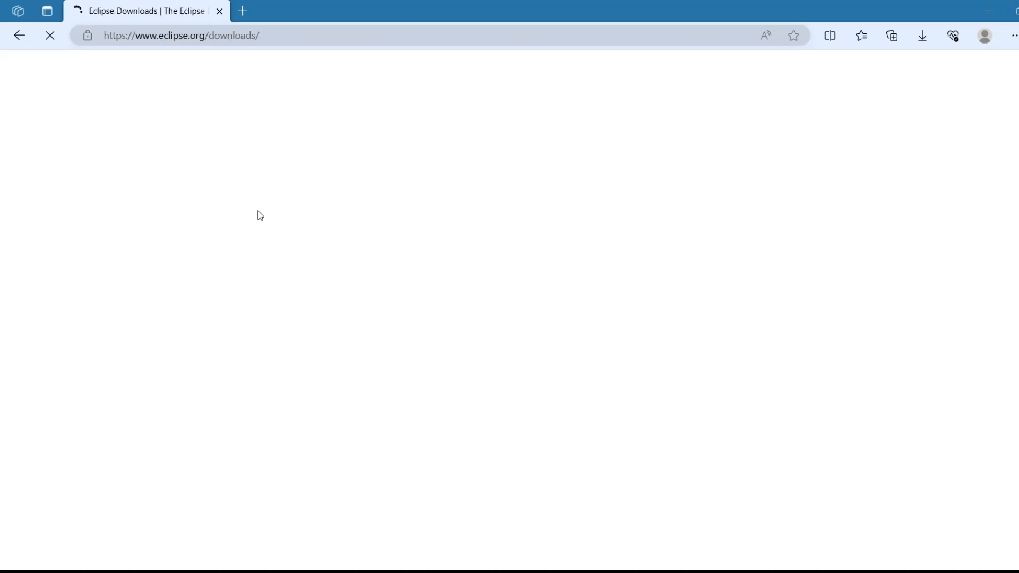
scroll(259, 215, "down", 4)
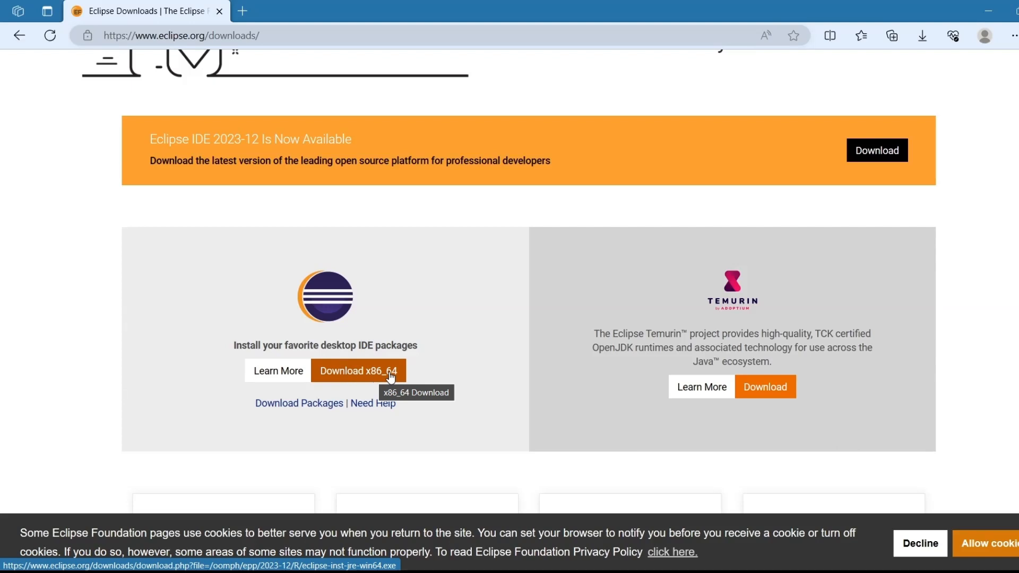
left_click(317, 409)
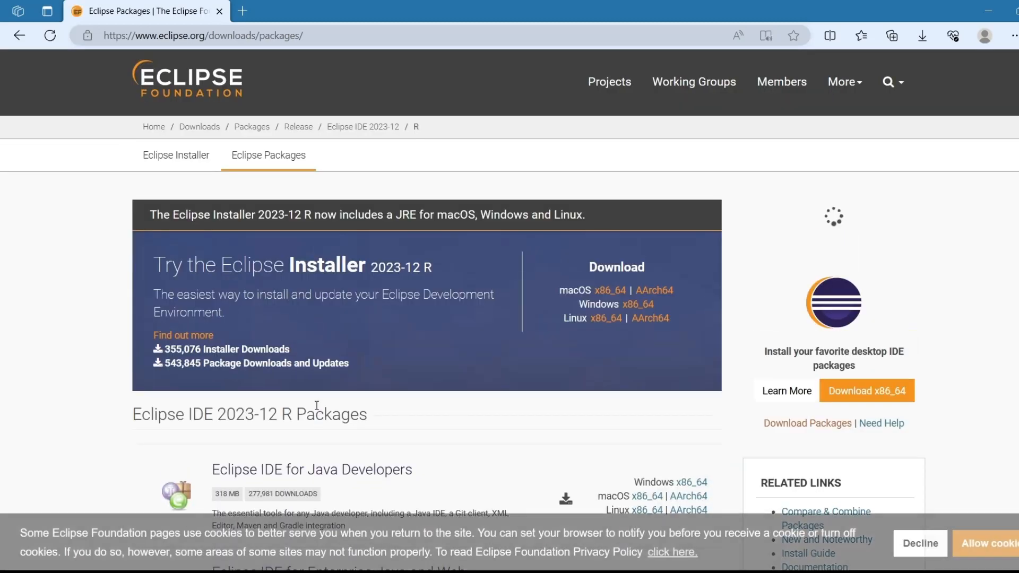
Download the Windows x86_64 package of Eclipse IDE for Java Developers as eclipse-java-2023-12-R-win32-x86_64.zip.
scroll(316, 405, "down", 4)
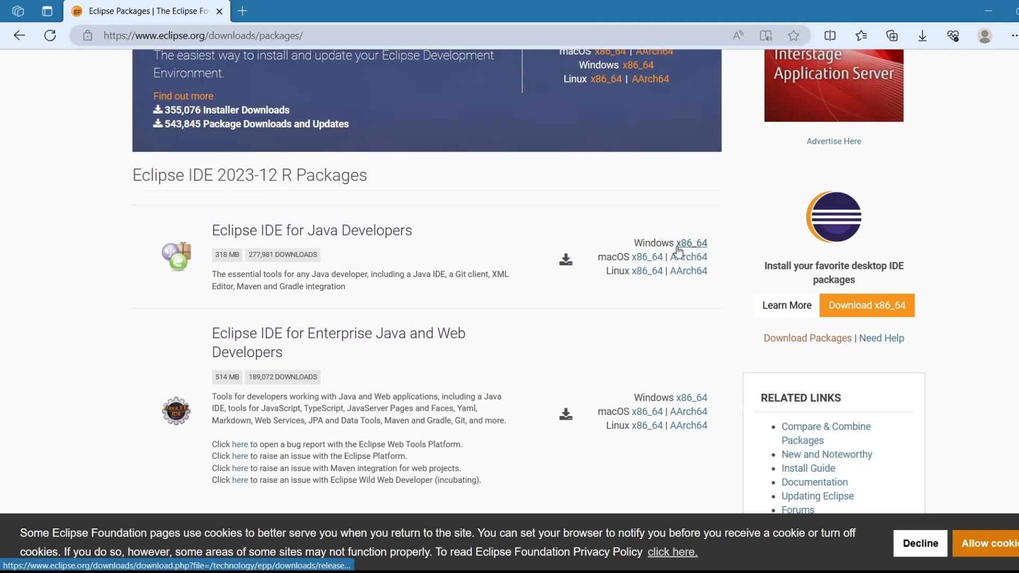
left_click(697, 245)
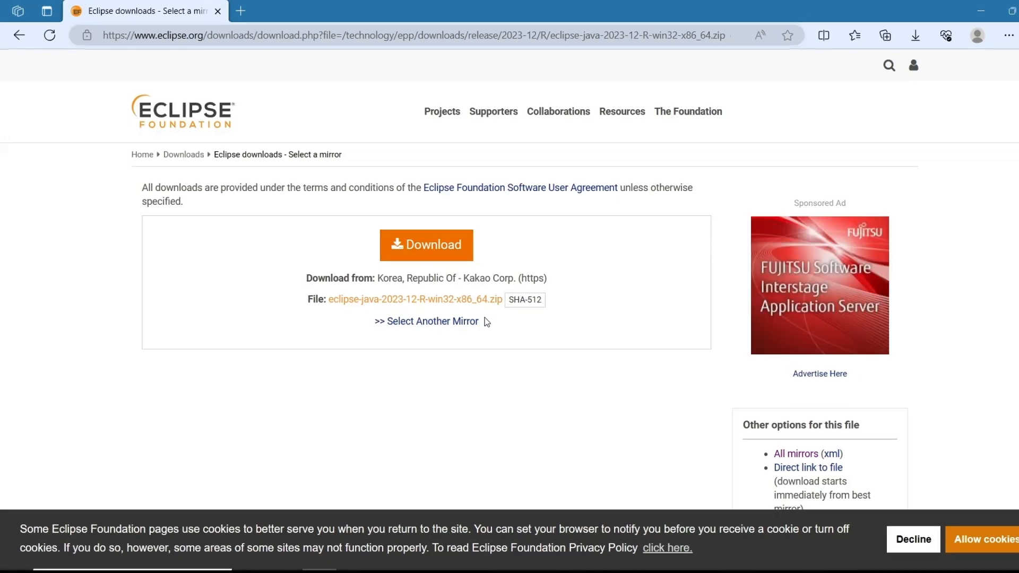
left_click(492, 303)
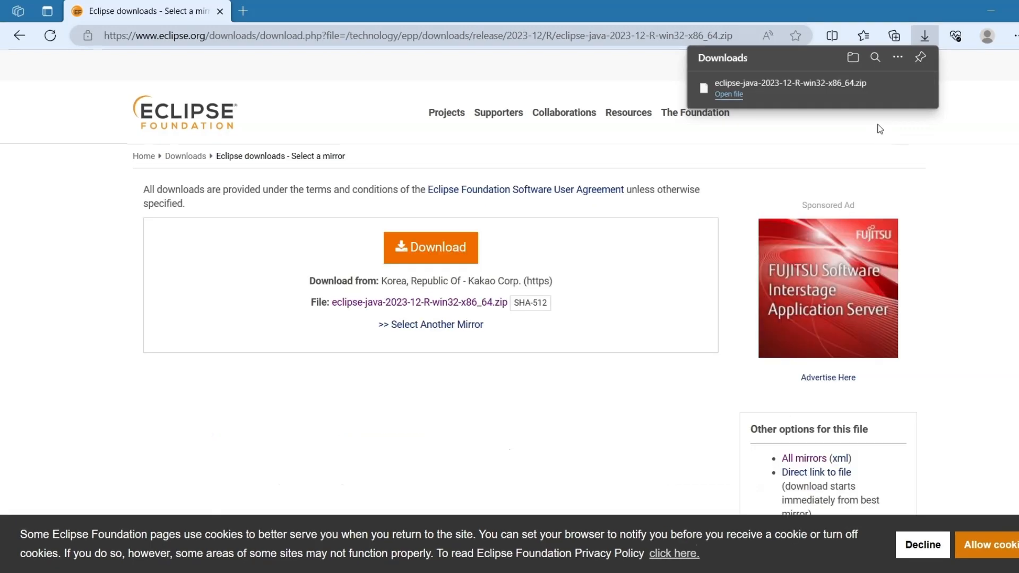
Show the downloaded Eclipse archive in its folder and open eclipse-java-2023-12-R-win32-x86_64.zip to view its contents.
mouse_move(881, 93)
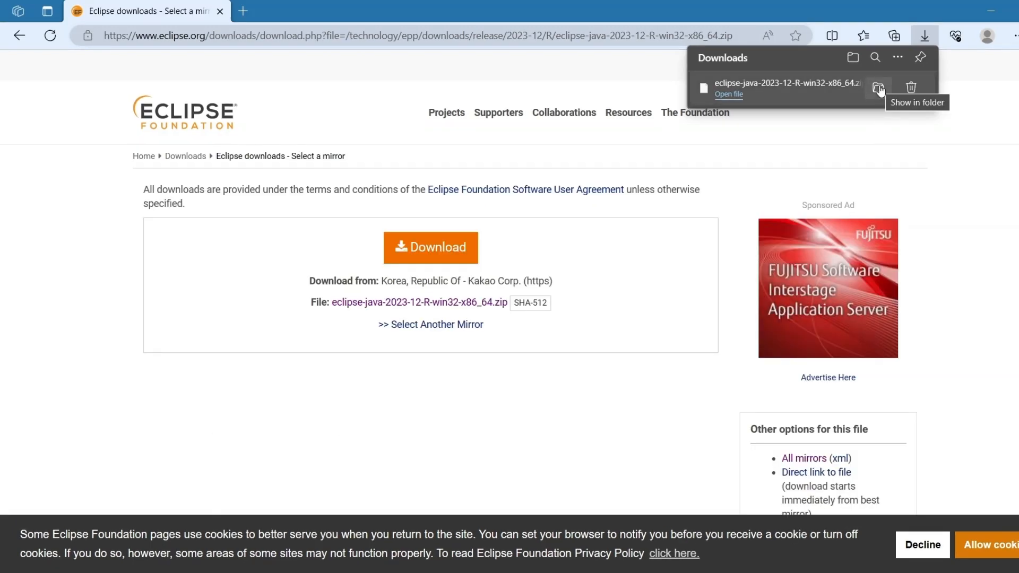
left_click(879, 90)
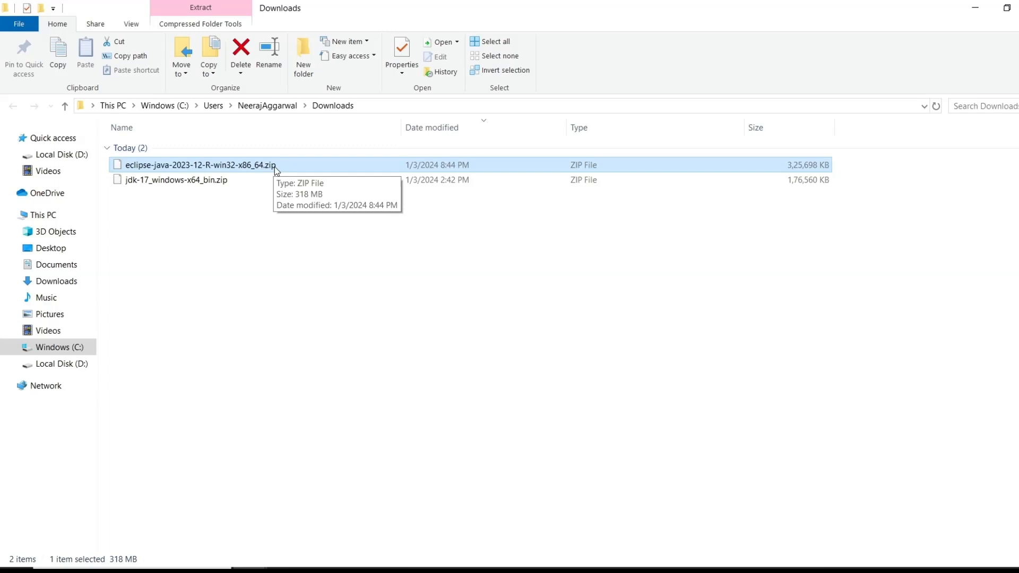
key("alt+d")
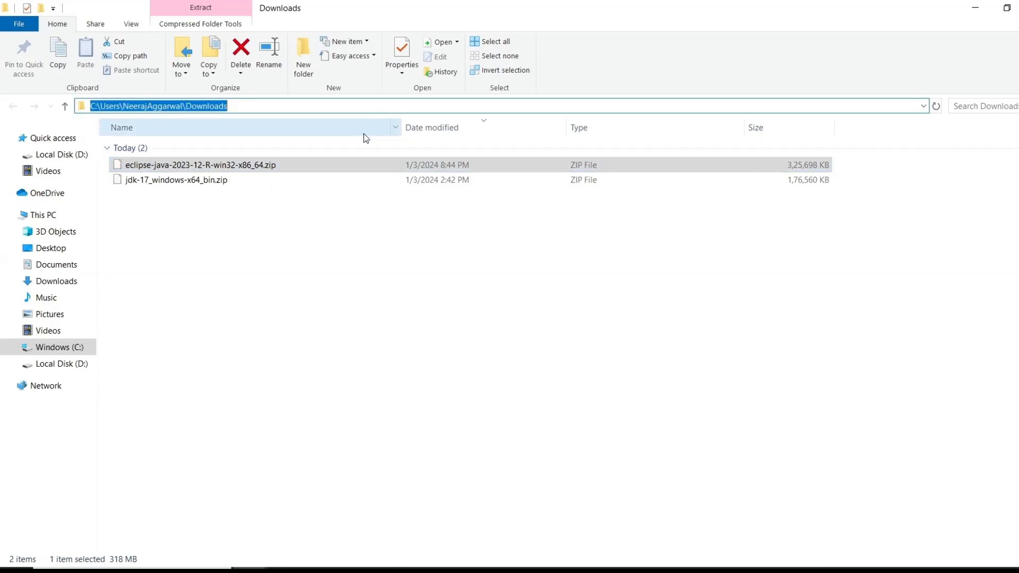
key("End")
type("\\ec")
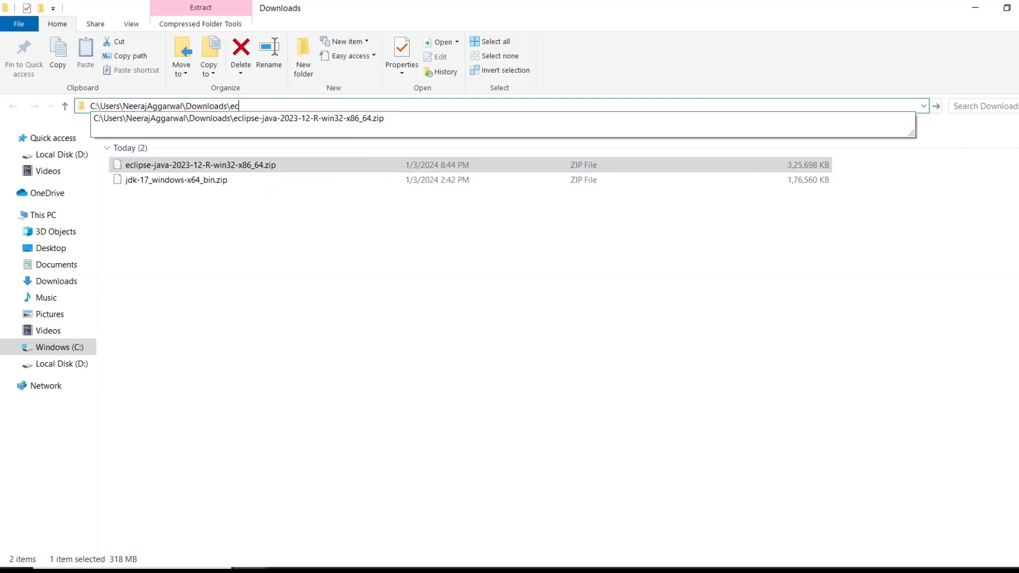
type("l")
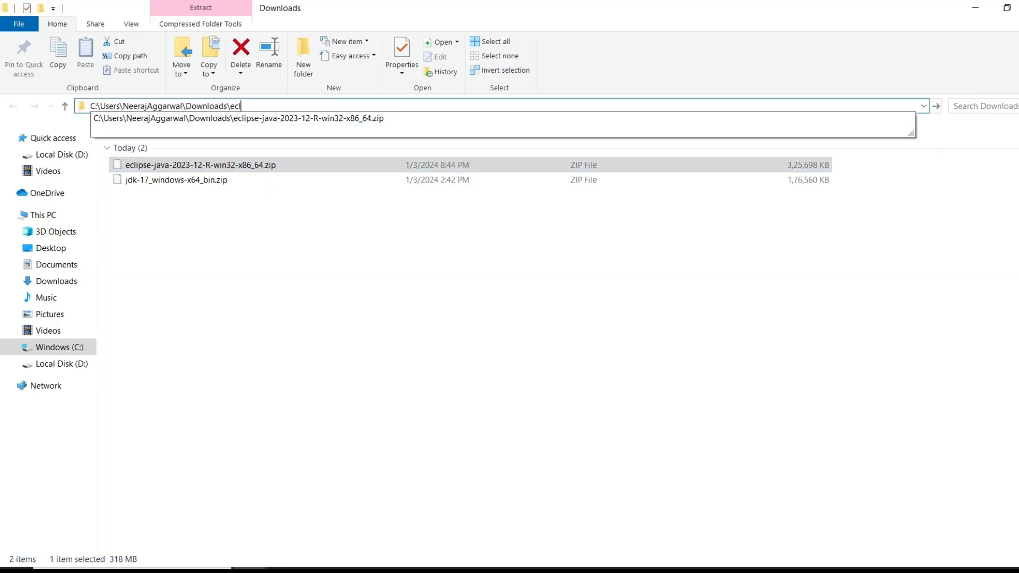
left_click(400, 119)
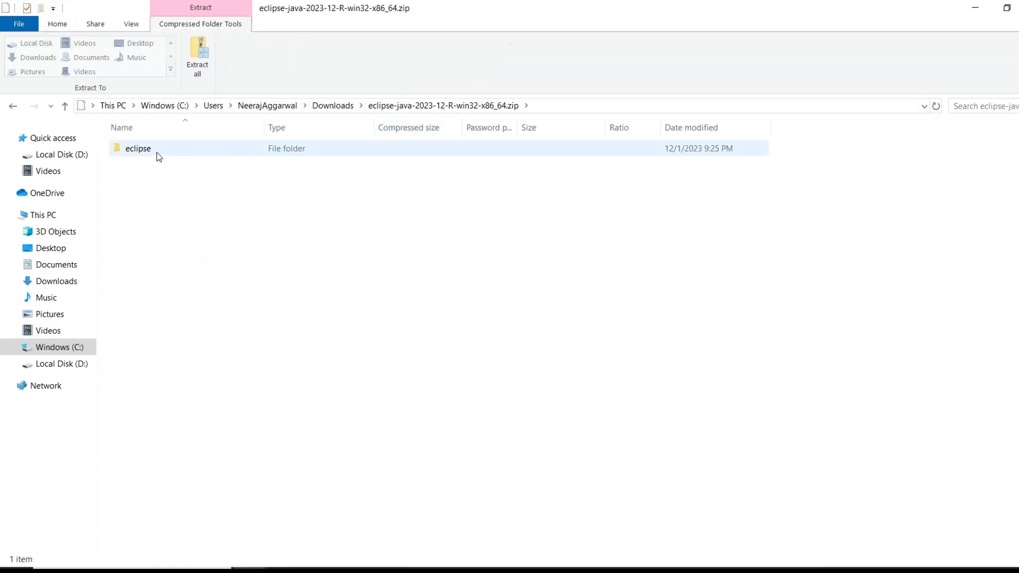
Extract the whole Eclipse archive to the d: drive.
left_click(157, 152)
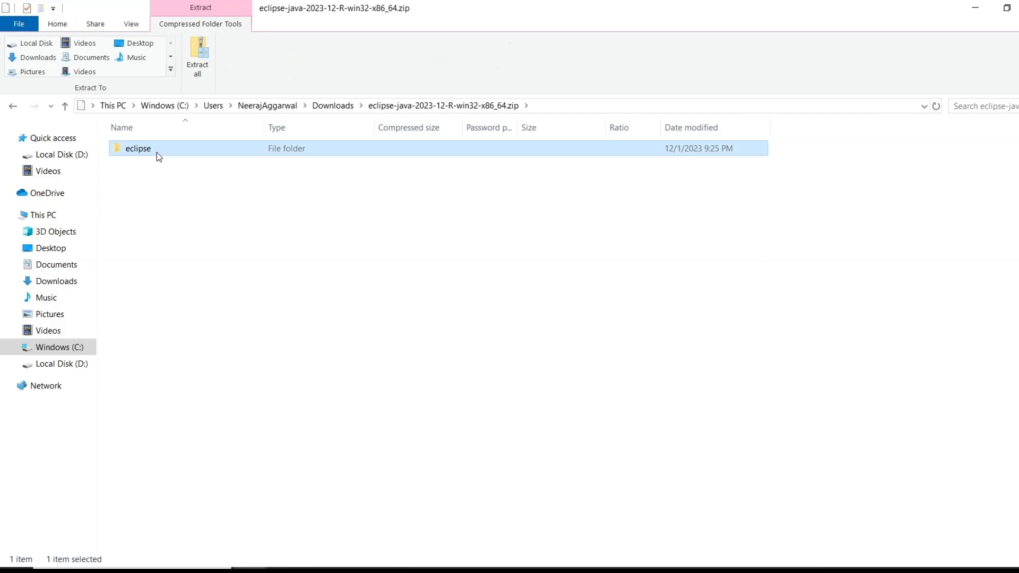
left_click(203, 61)
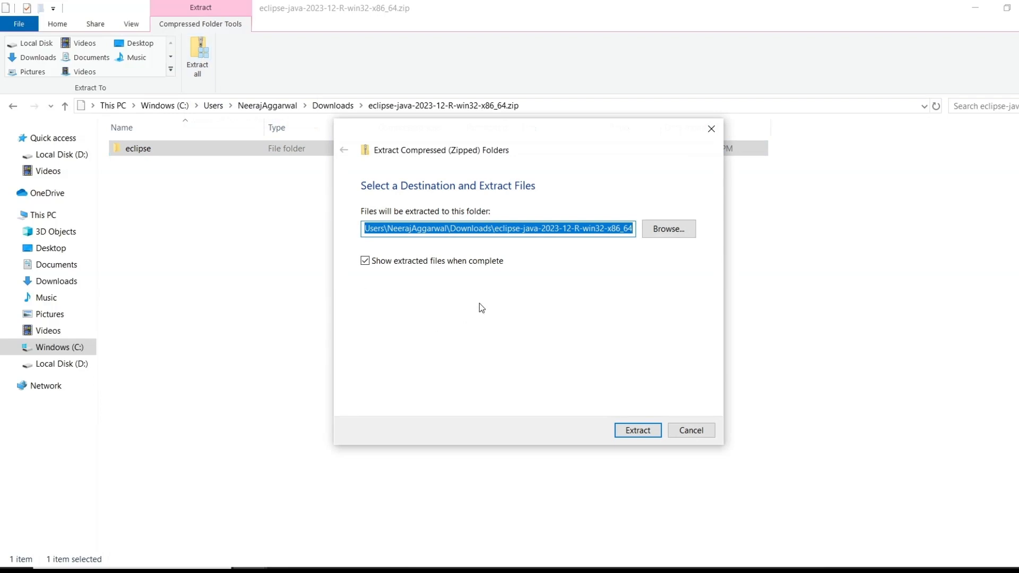
type("d")
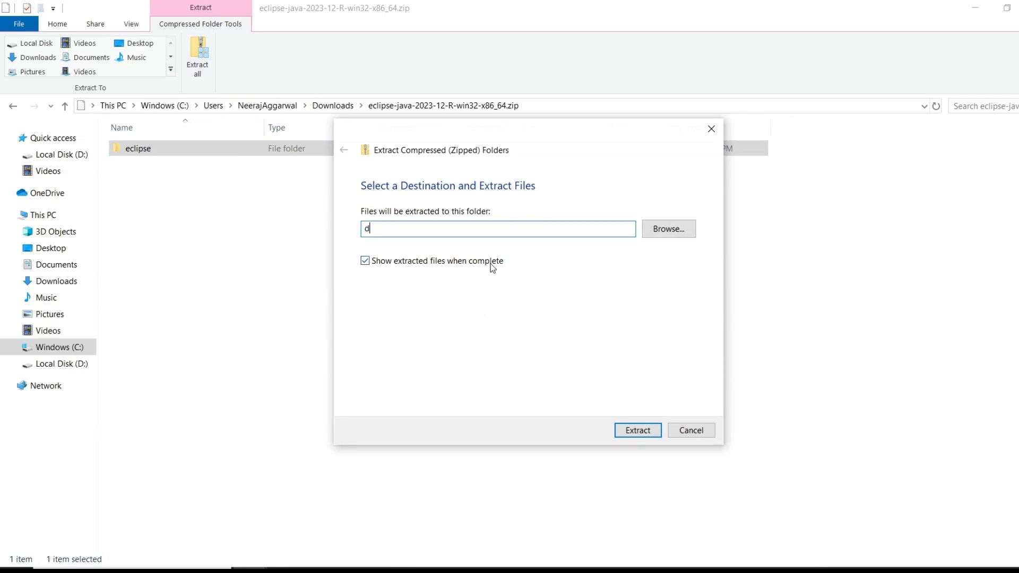
type(":")
left_click(641, 432)
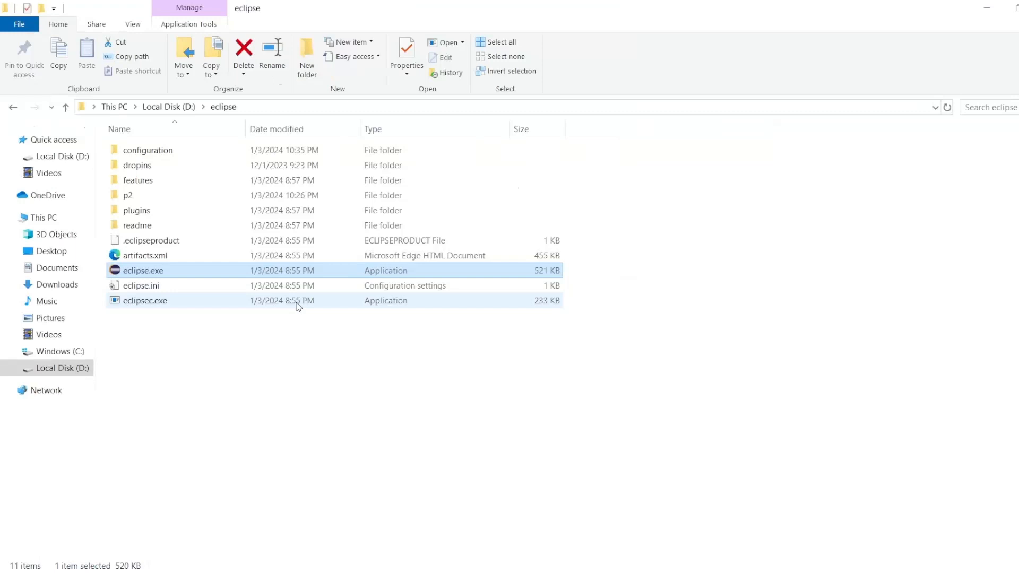
Start eclipse.exe from the extracted eclipse folder and launch it with d:\eclipse-workspace as the workspace.
double_click(258, 271)
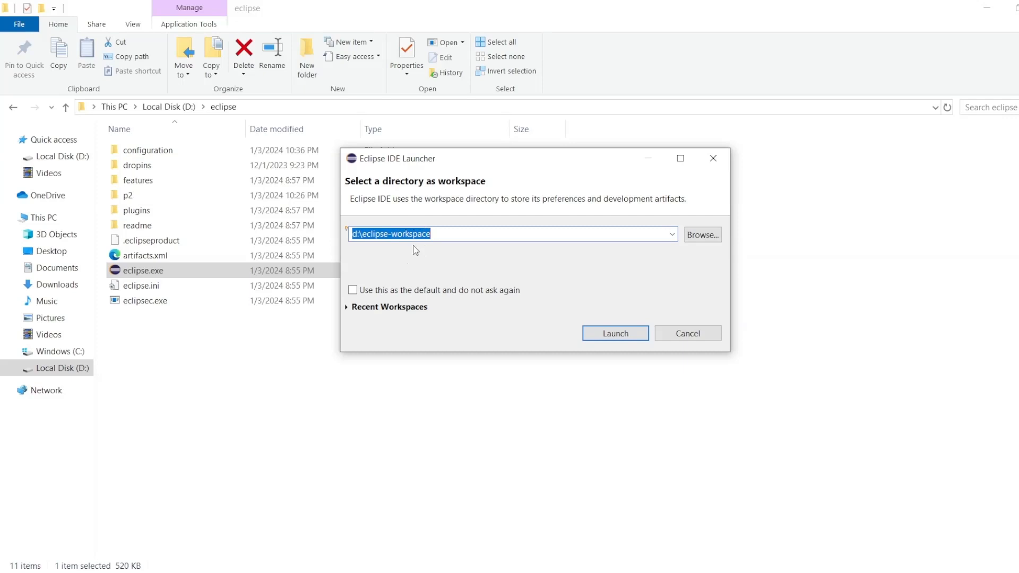
left_click(627, 336)
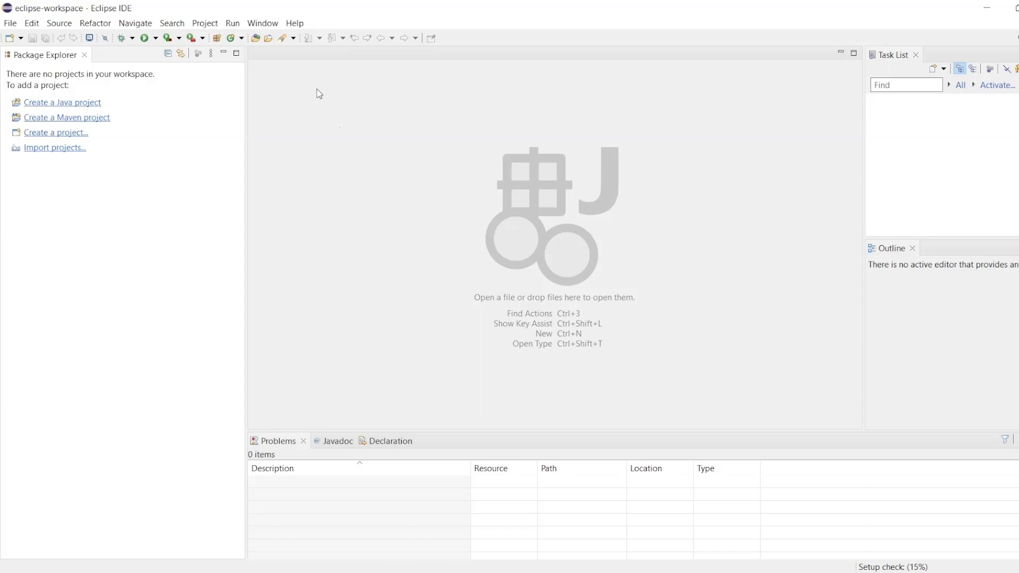
Open the Java Compiler preferences and examine the compiler compliance level and its available options.
left_click(268, 25)
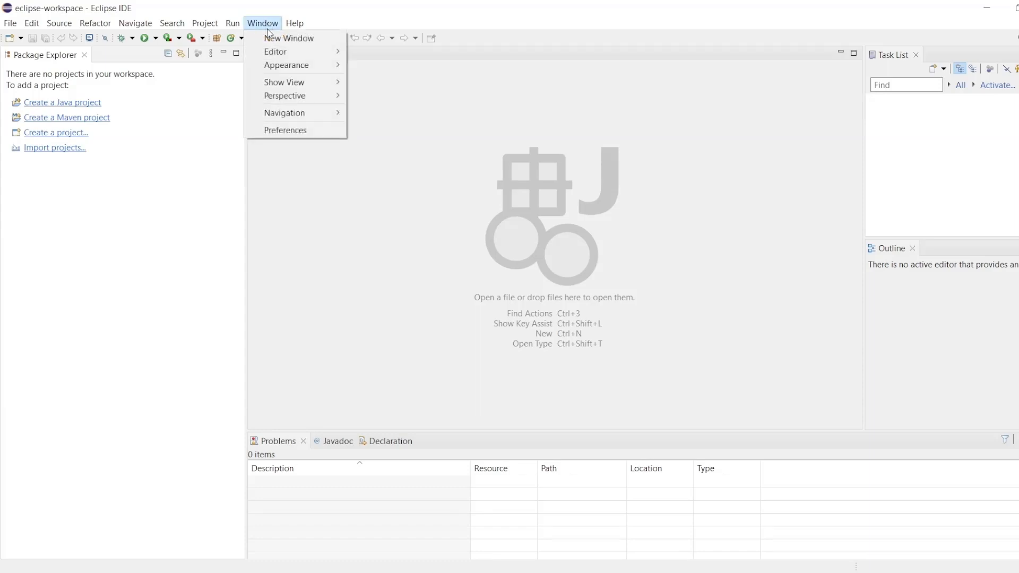
left_click(288, 128)
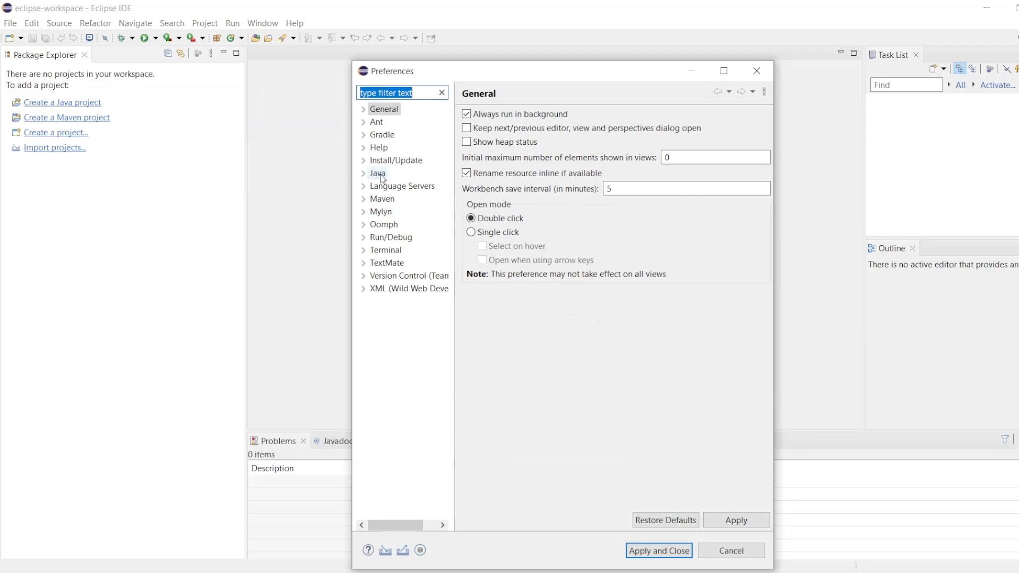
left_click(378, 173)
left_click(364, 174)
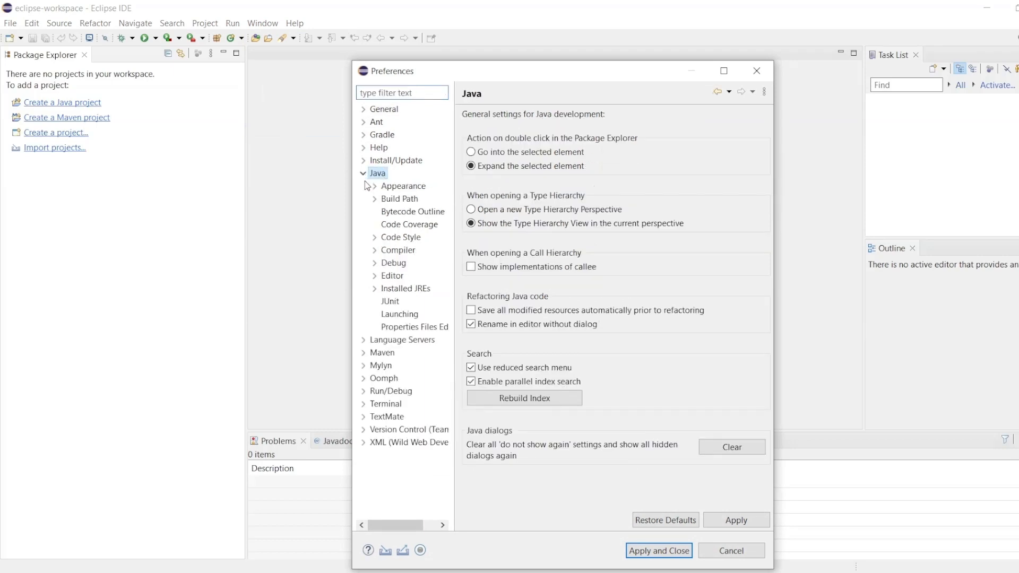
left_click(395, 252)
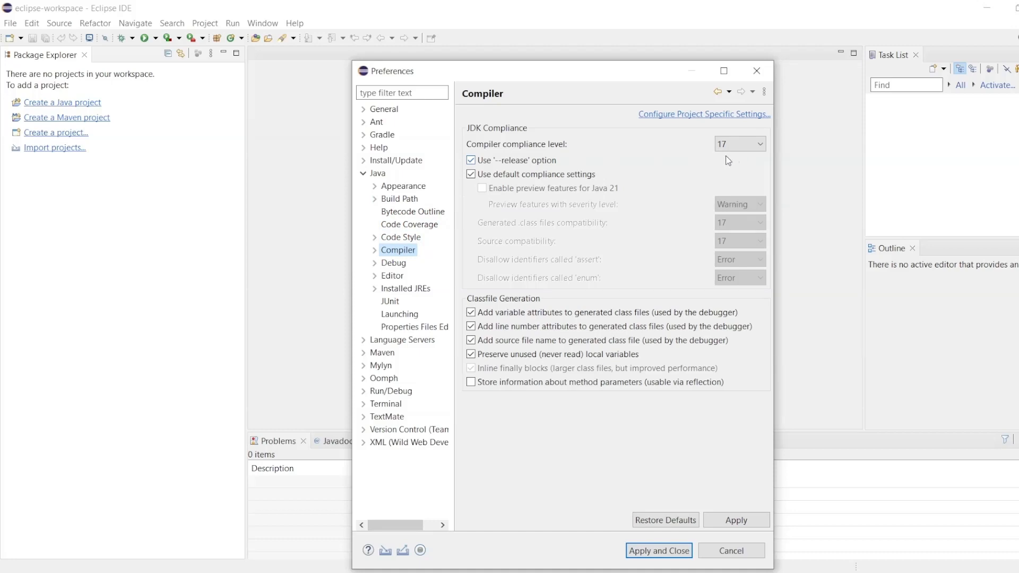
left_click(759, 144)
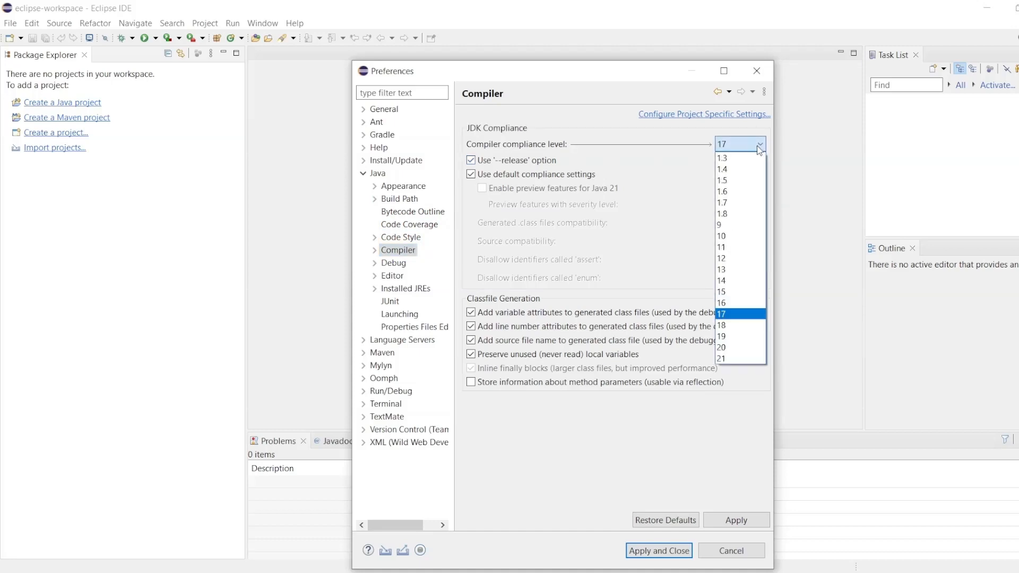
left_click(684, 179)
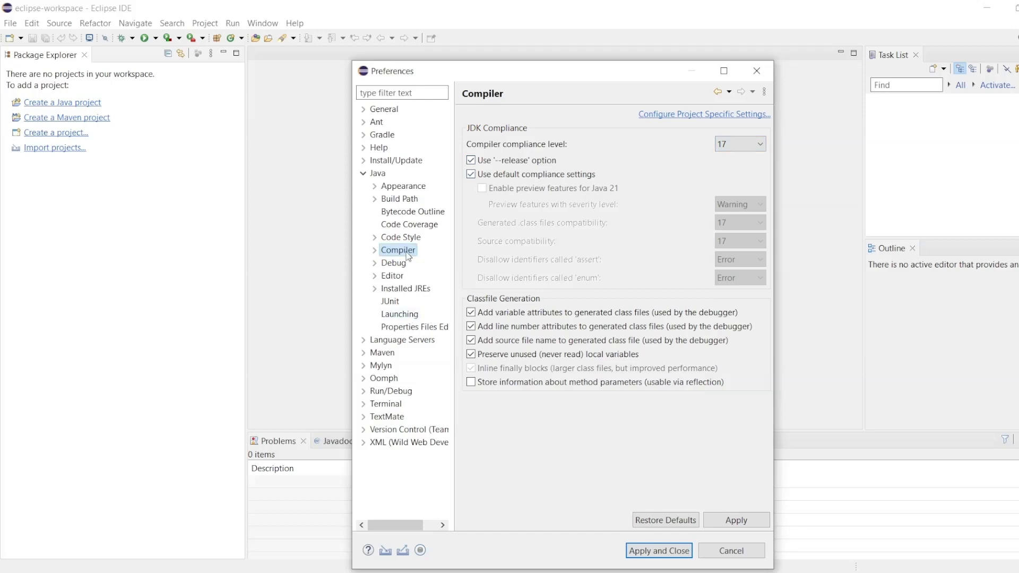
Make jdk-17.0.9 the default installed JRE in the Java preferences, then apply the change and close the preferences.
left_click(413, 289)
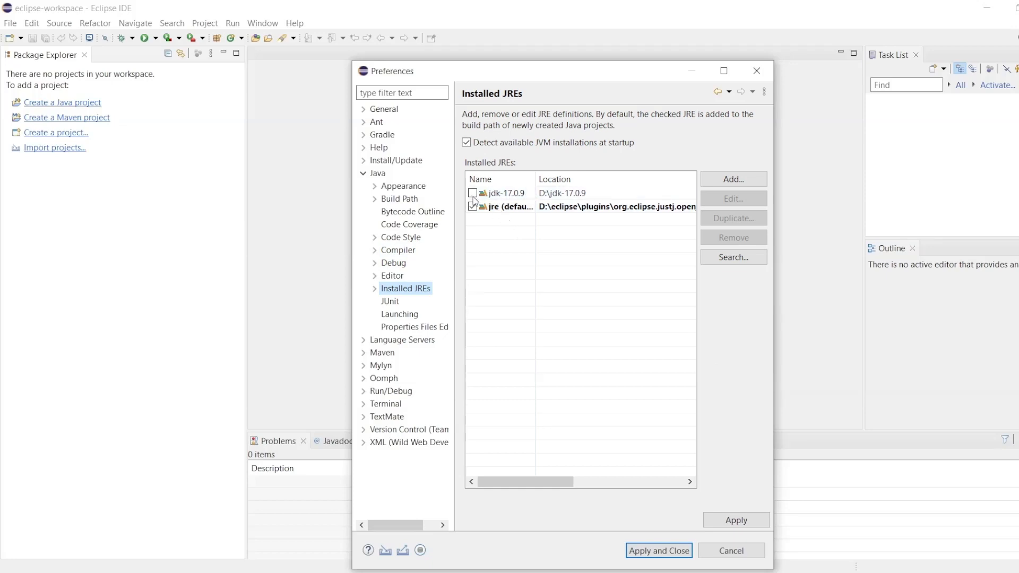
left_click(472, 194)
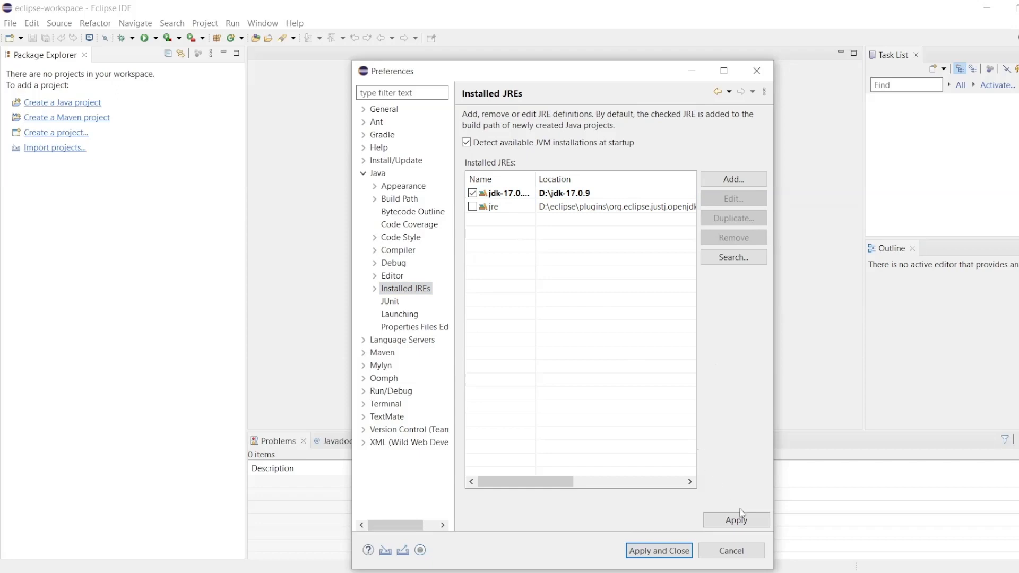
left_click(751, 526)
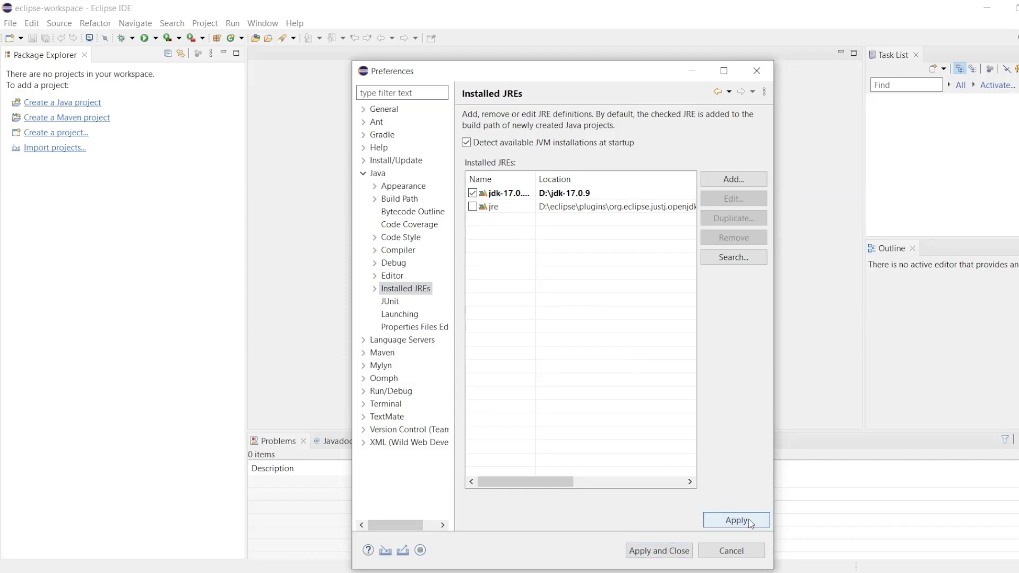
left_click(665, 552)
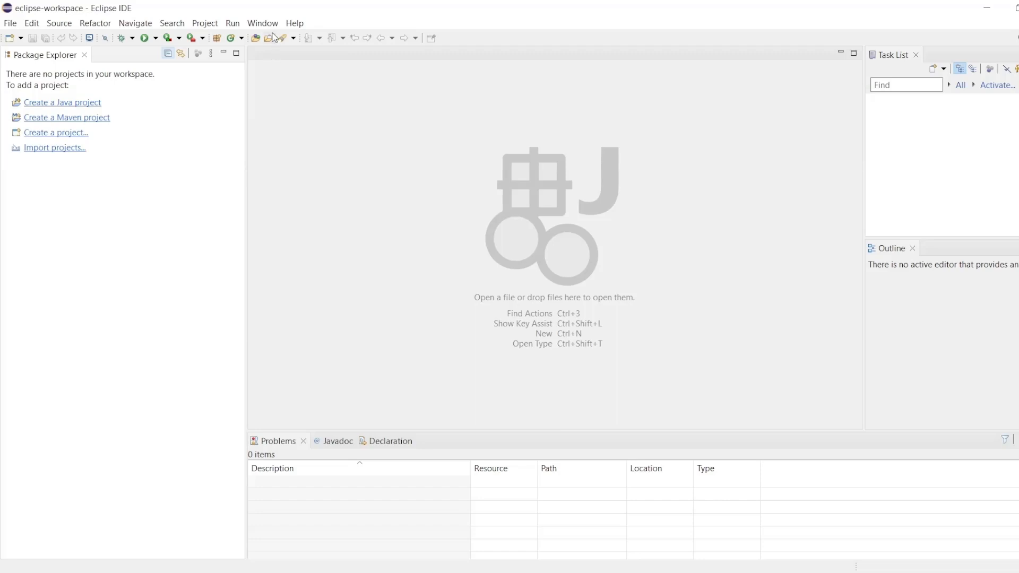
Find the Cucumber Eclipse Plugin in the Eclipse Marketplace by searching for cucumber and install it, accepting the license agreement.
left_click(295, 23)
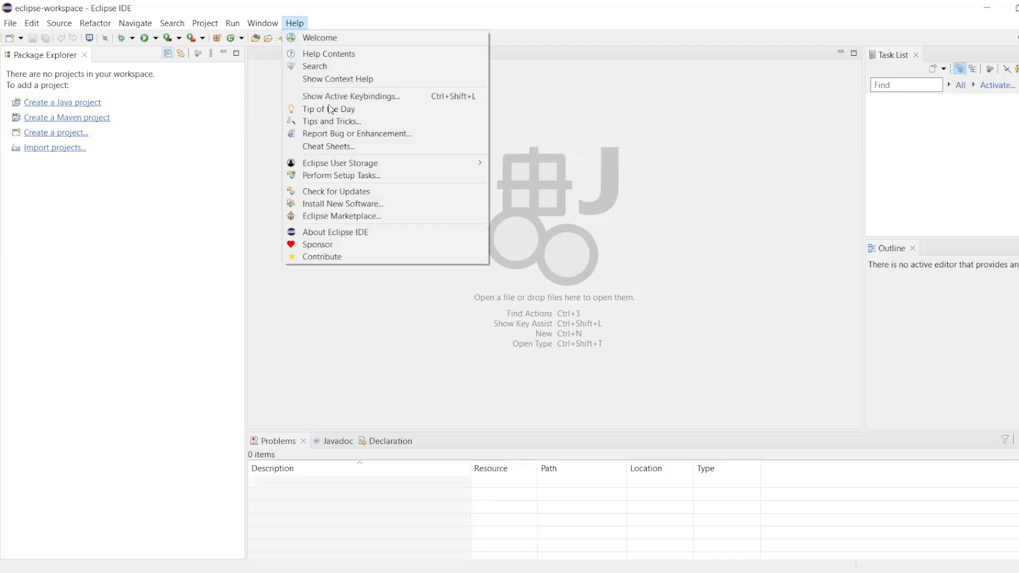
left_click(353, 214)
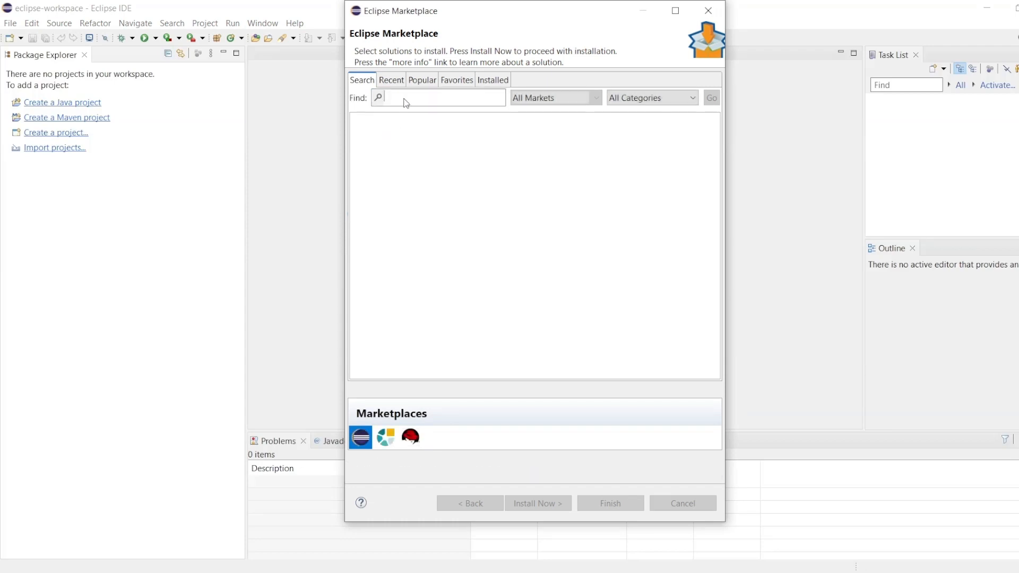
type("cucumber")
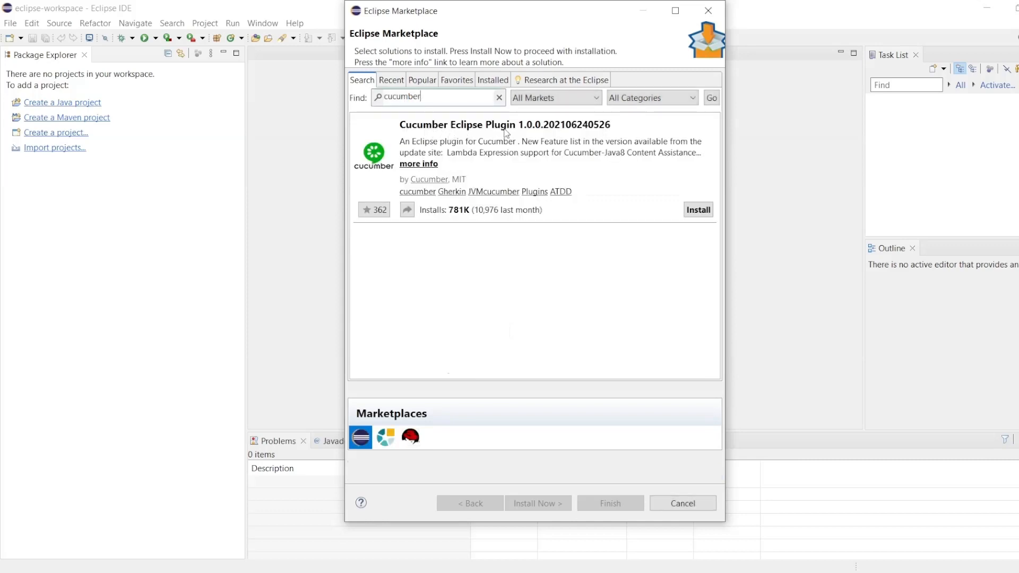
left_click(698, 210)
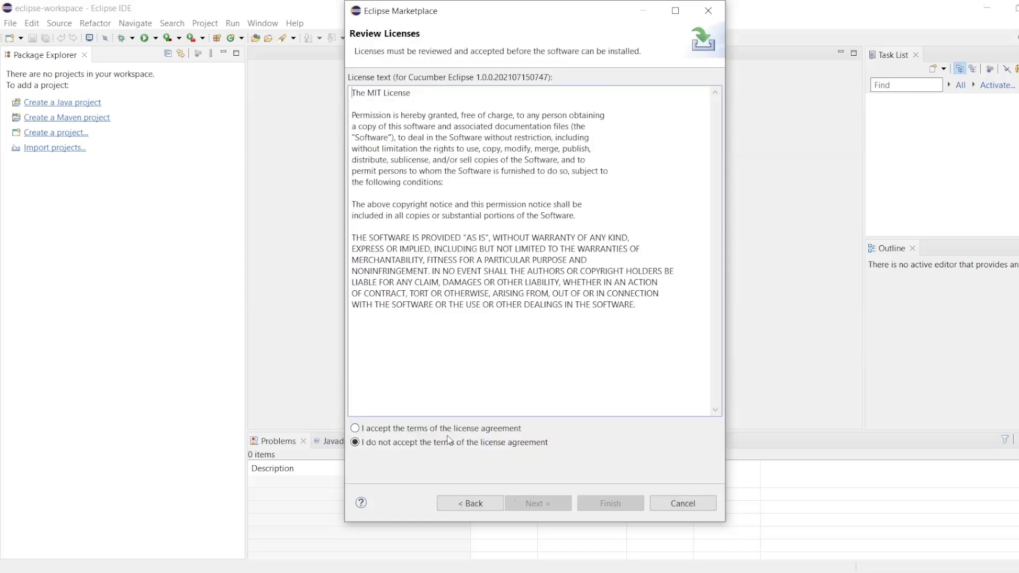
left_click(355, 429)
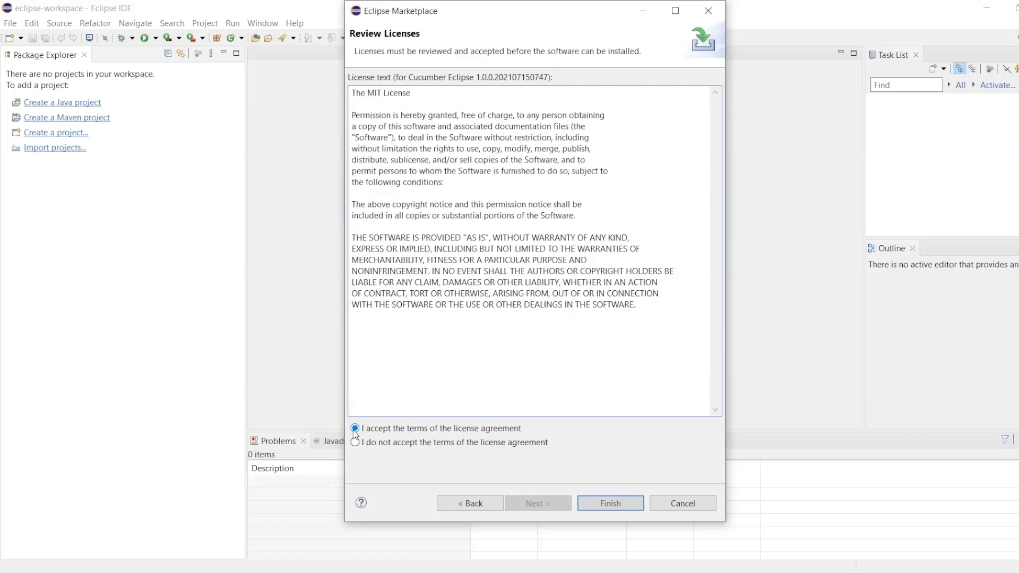
left_click(615, 504)
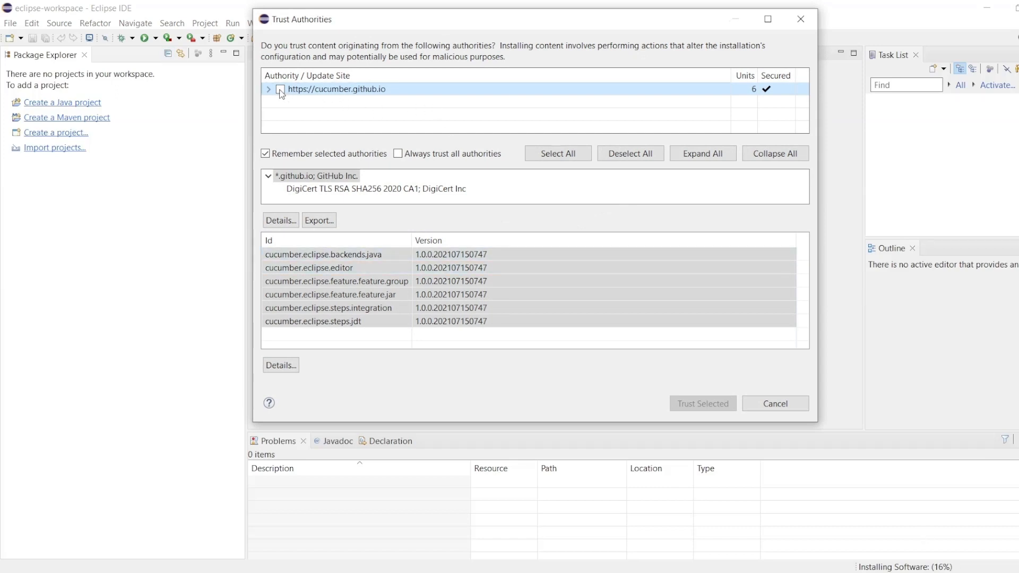
left_click(280, 89)
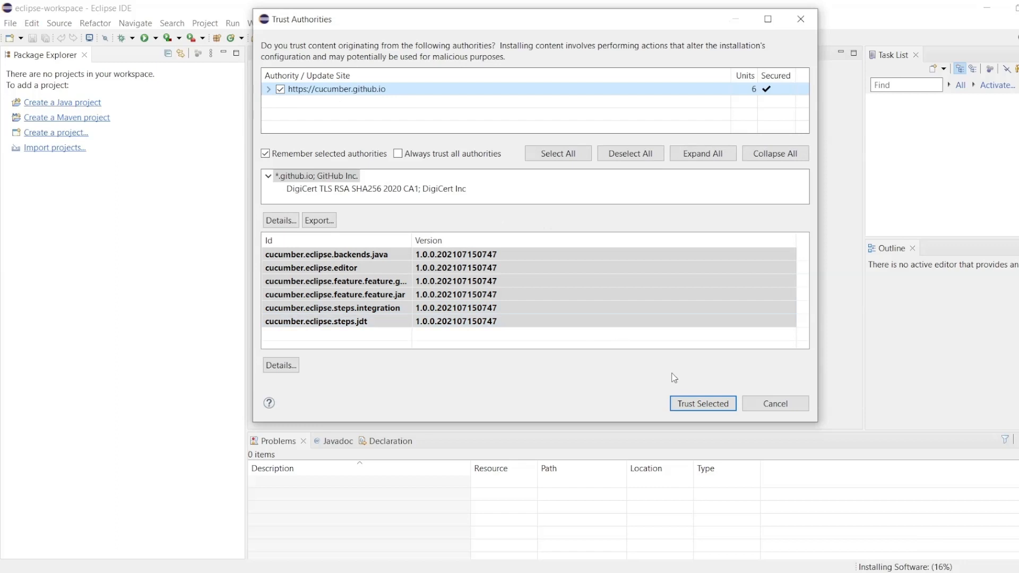
left_click(702, 403)
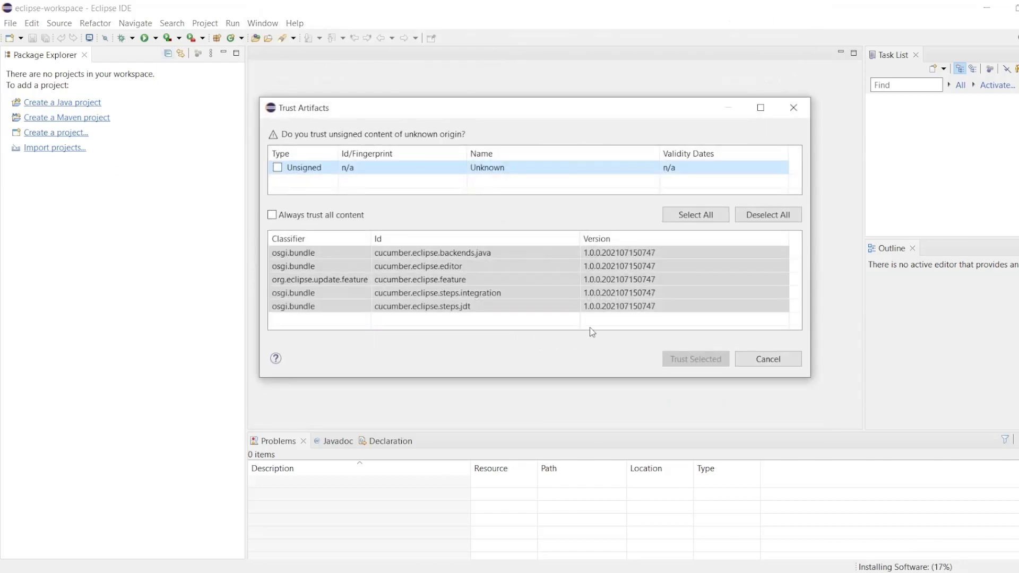
left_click(277, 167)
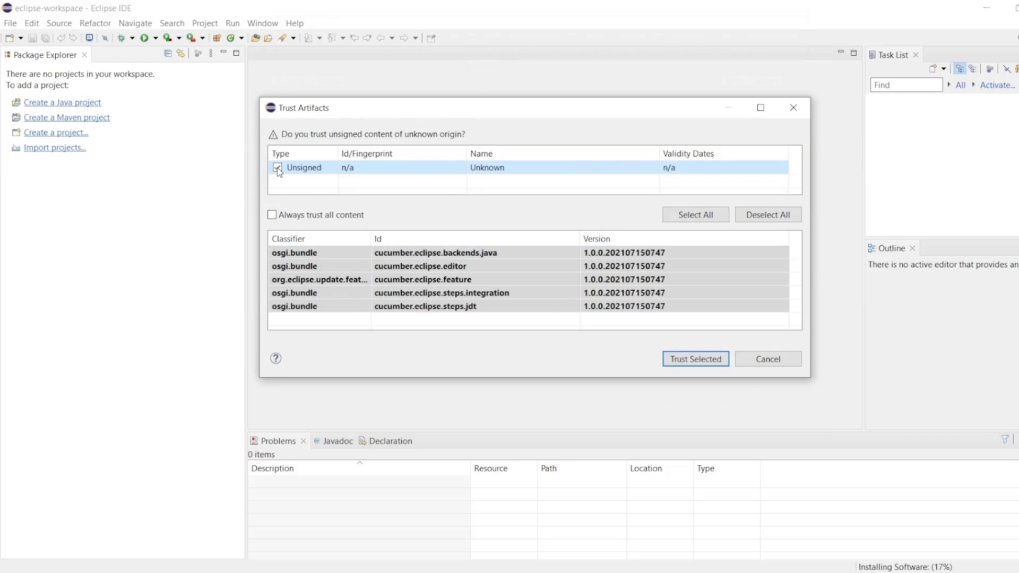
left_click(273, 214)
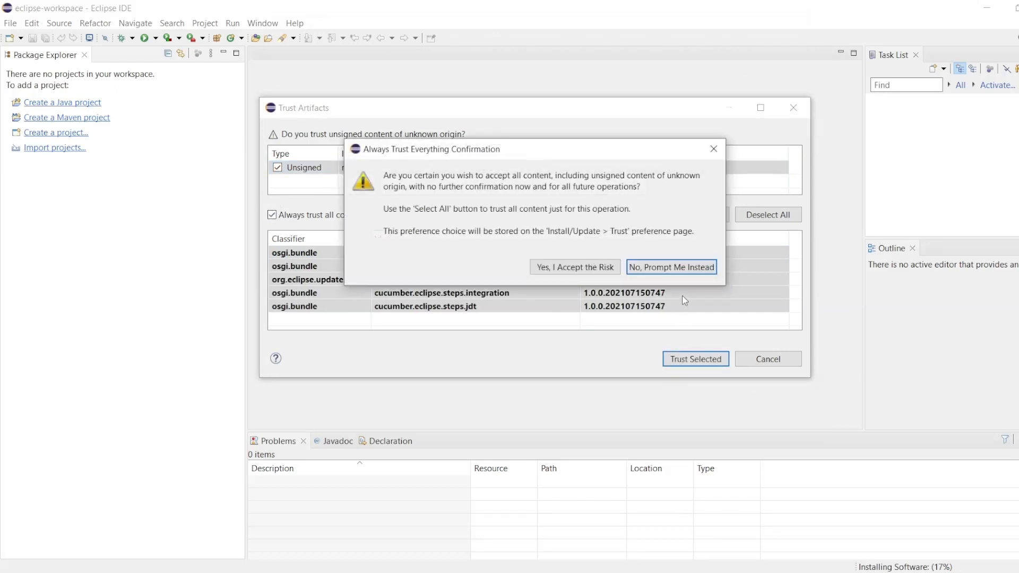
left_click(611, 269)
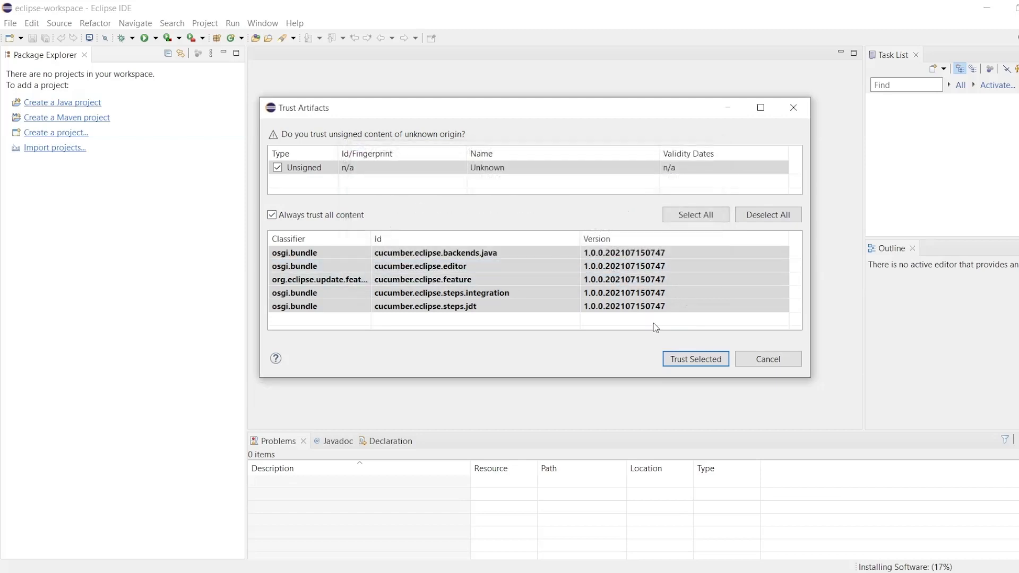
left_click(709, 361)
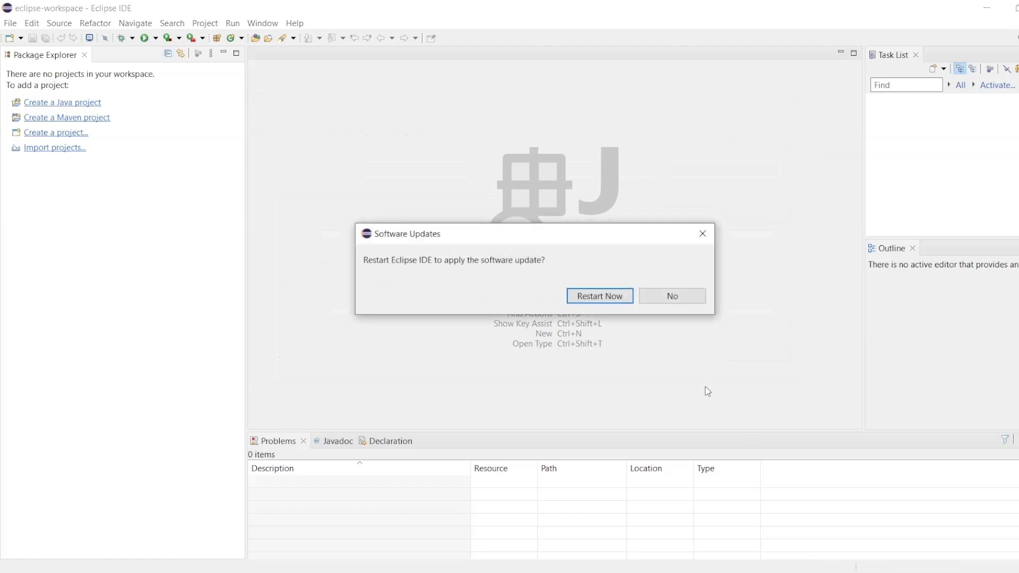
left_click(613, 301)
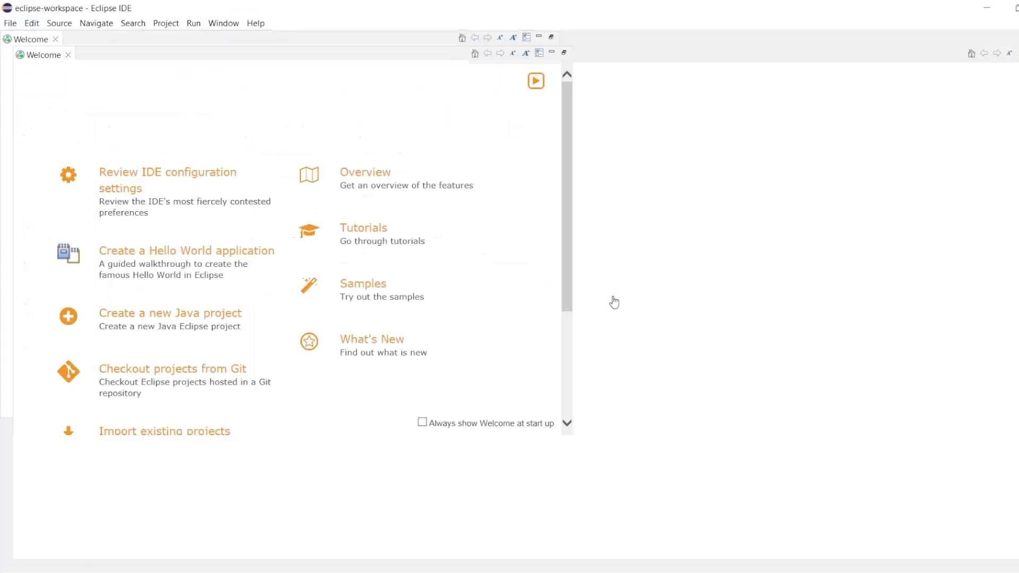
Close the Welcome page and search the Eclipse Marketplace for cucumber to check the plugin's installation status.
left_click(68, 55)
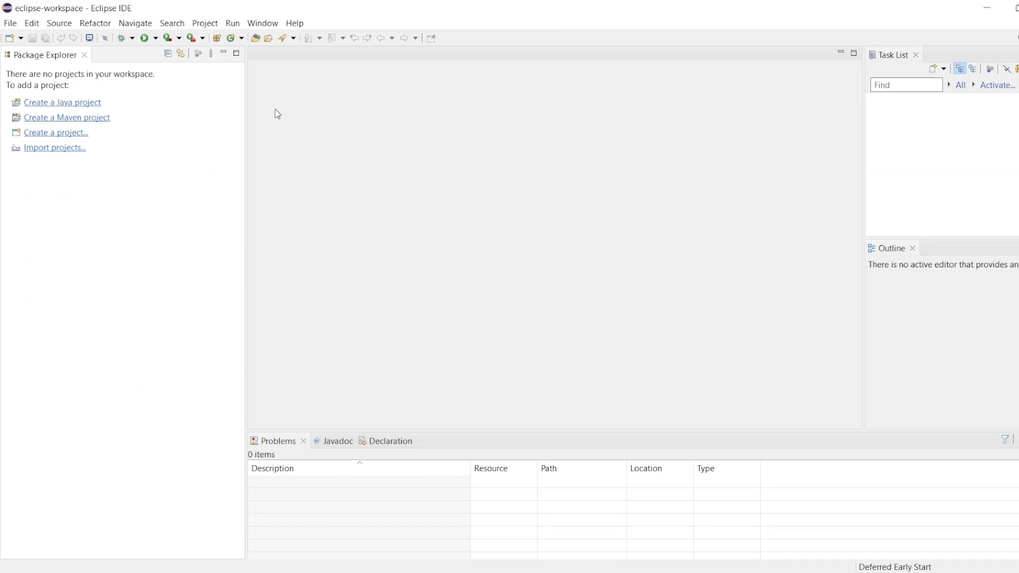
left_click(294, 22)
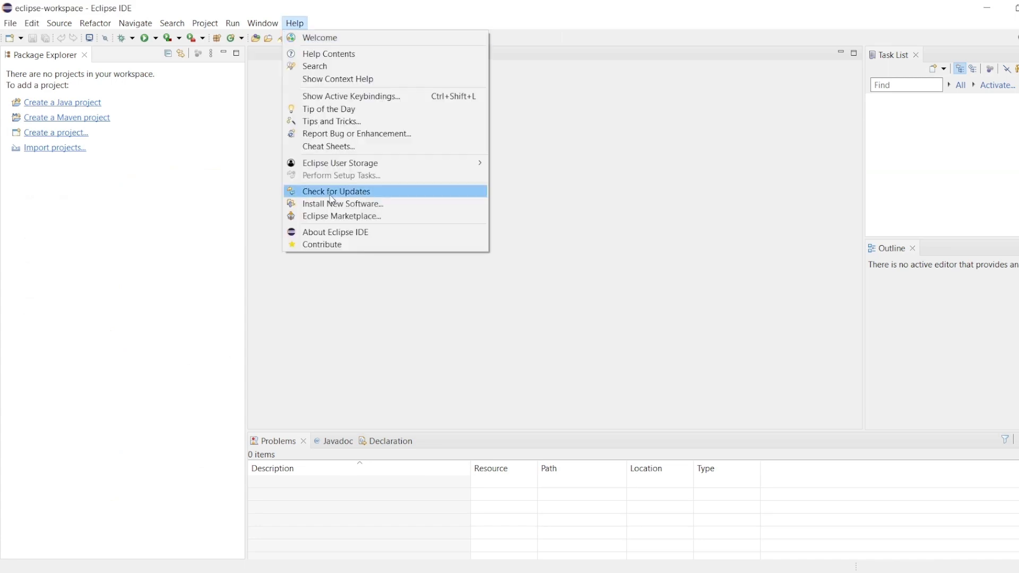
left_click(334, 216)
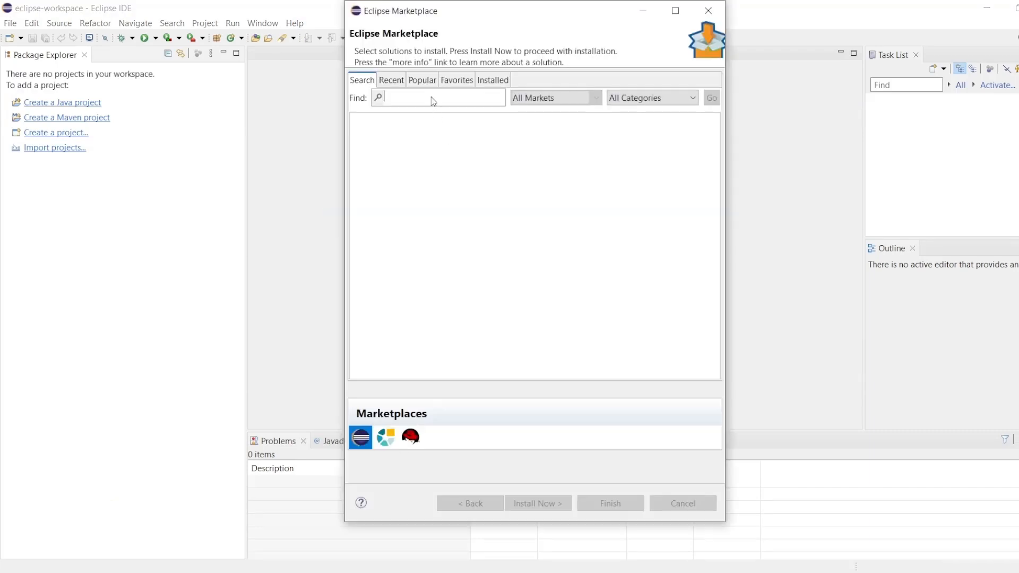
type("cucumber")
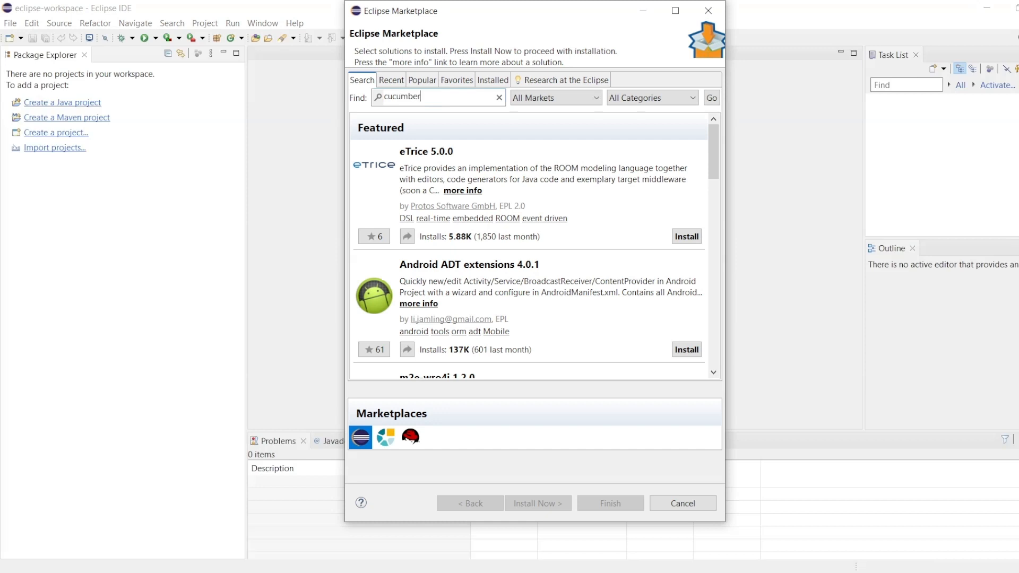
key("Return")
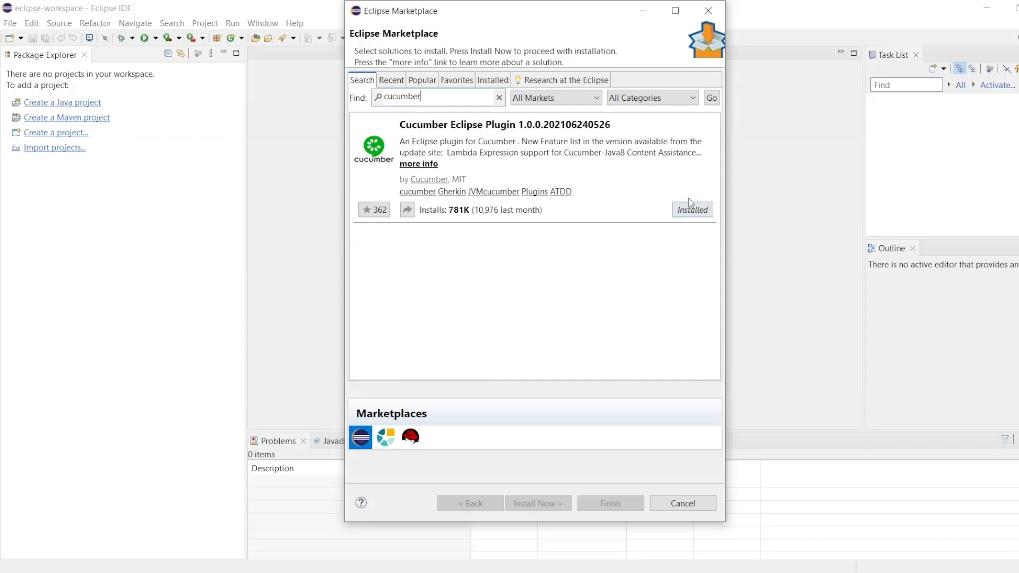
left_click(708, 11)
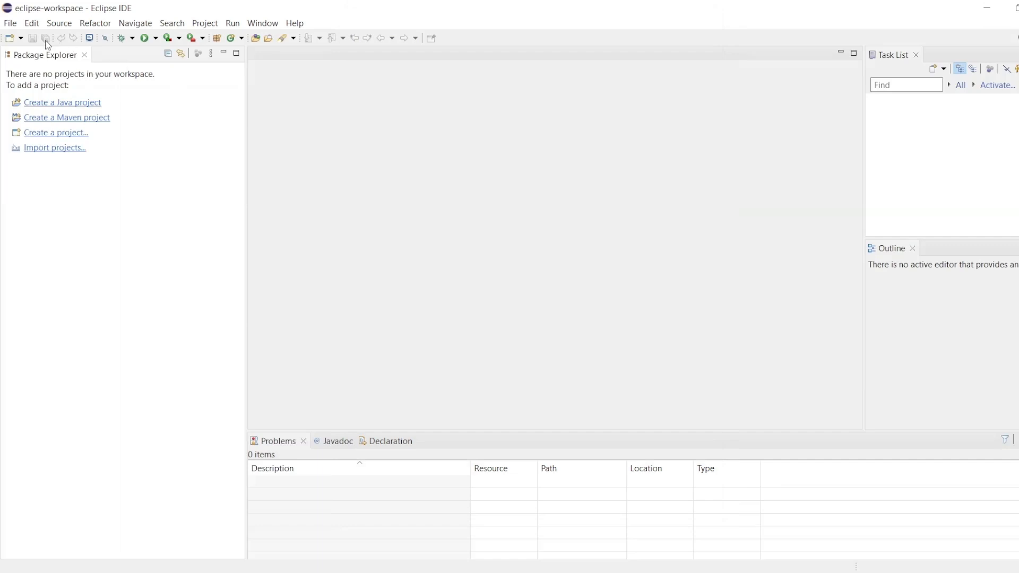
Start a new Maven project as a simple project that skips archetype selection, using the default workspace location.
left_click(11, 24)
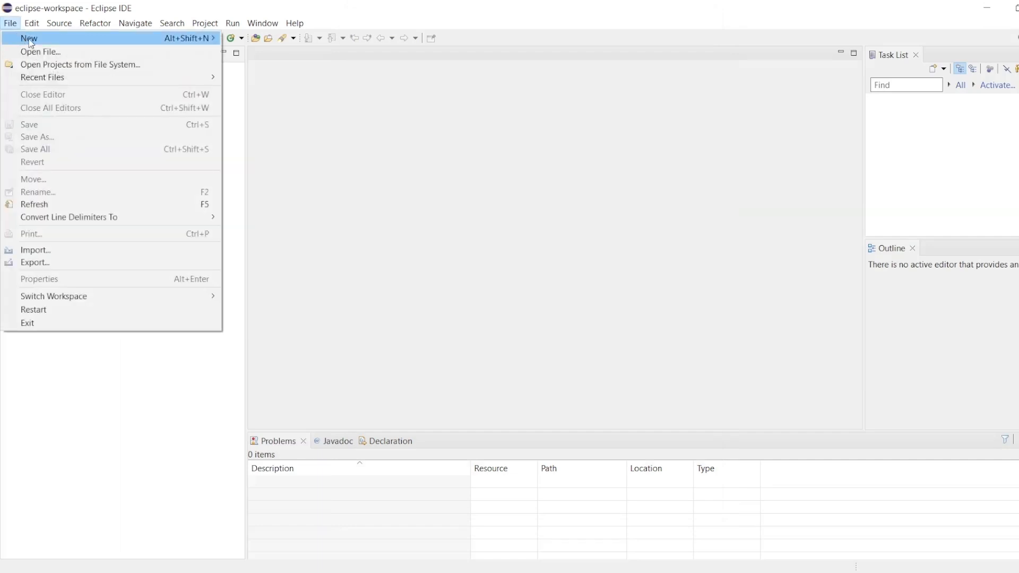
mouse_move(151, 40)
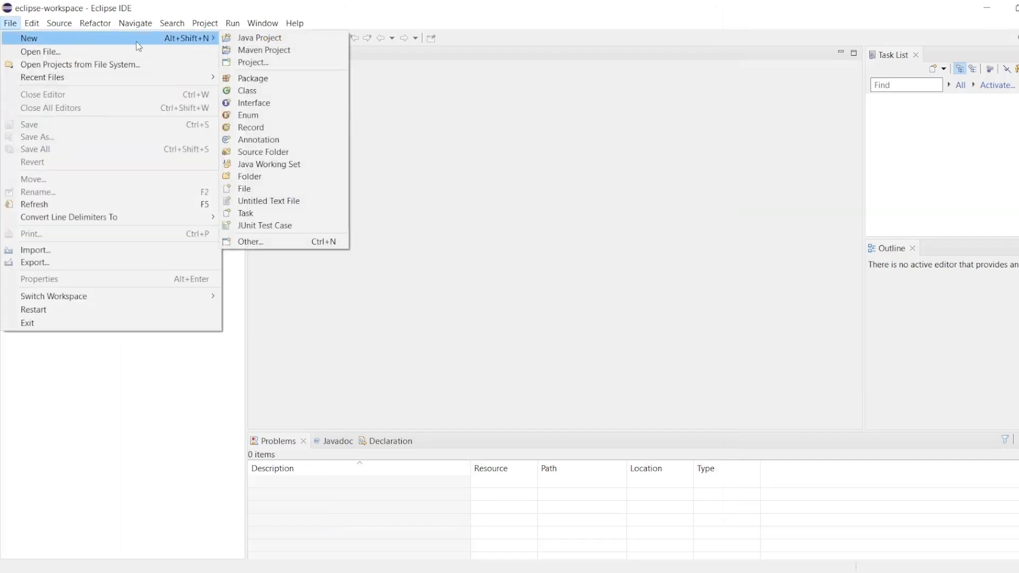
left_click(237, 49)
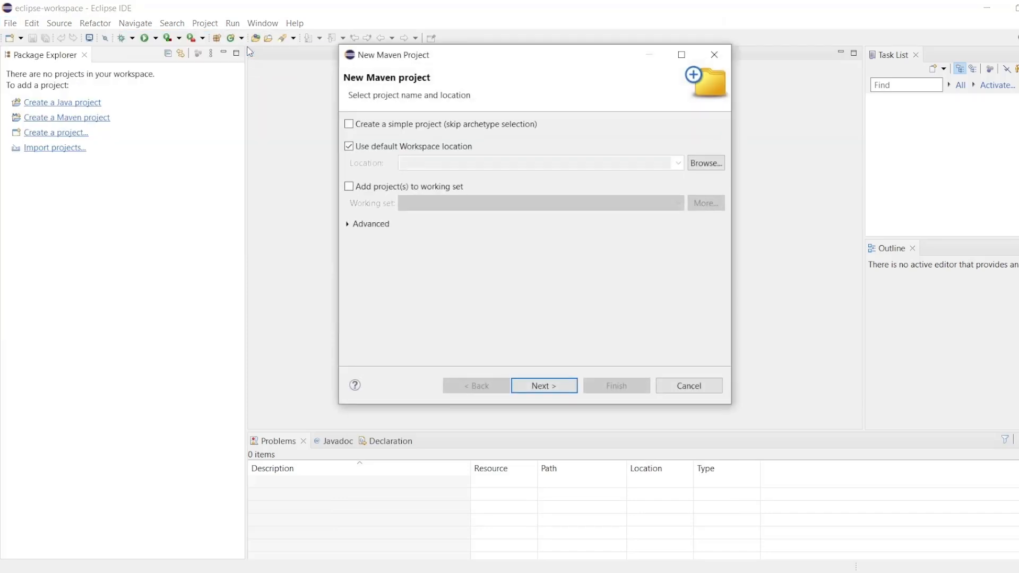
left_click(349, 125)
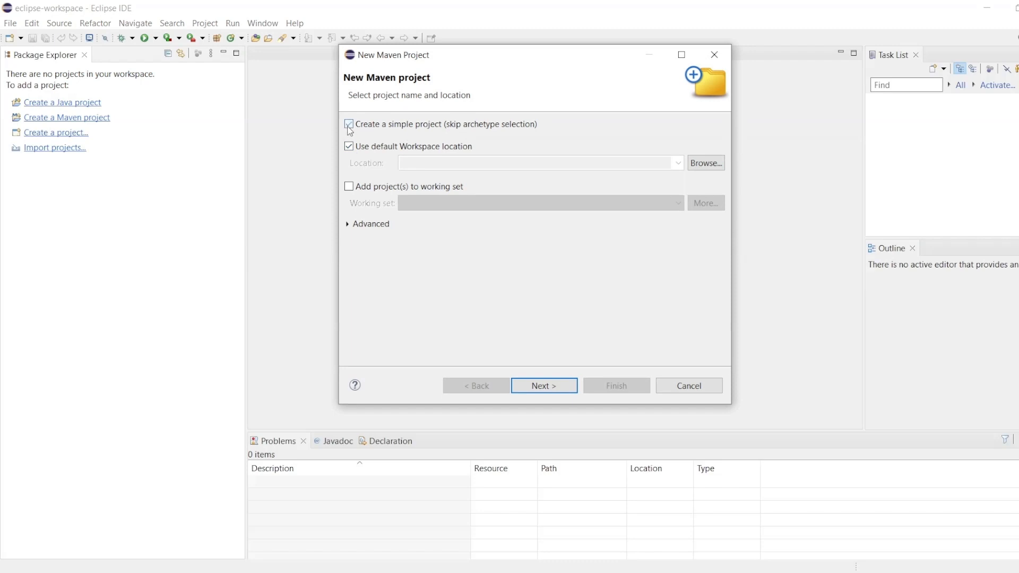
left_click(540, 388)
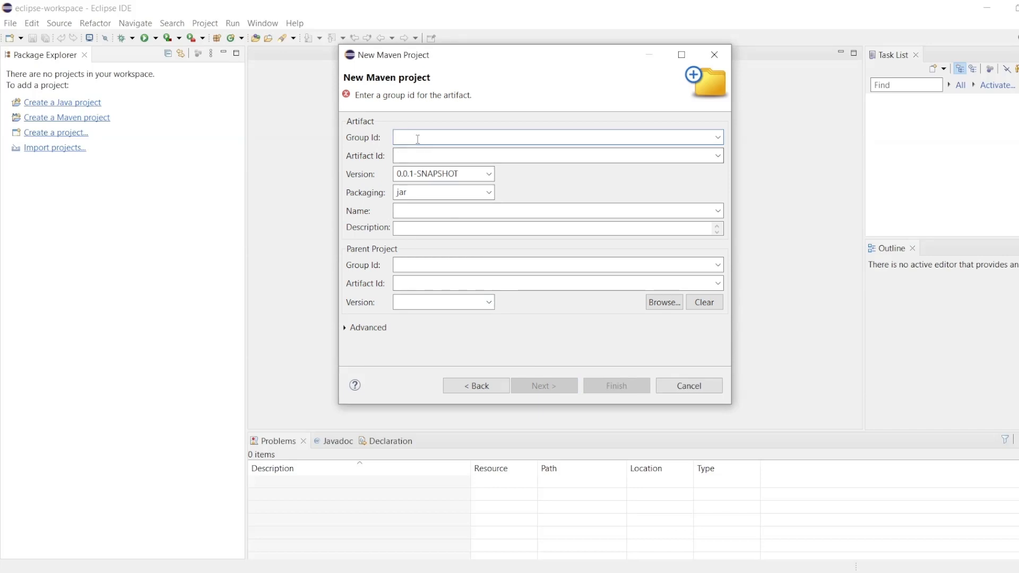
Set both the group ID and artifact ID to 03012024 and finish creating the Maven project.
type("03012024")
key("ctrl+a")
key("ctrl+c")
key("Tab")
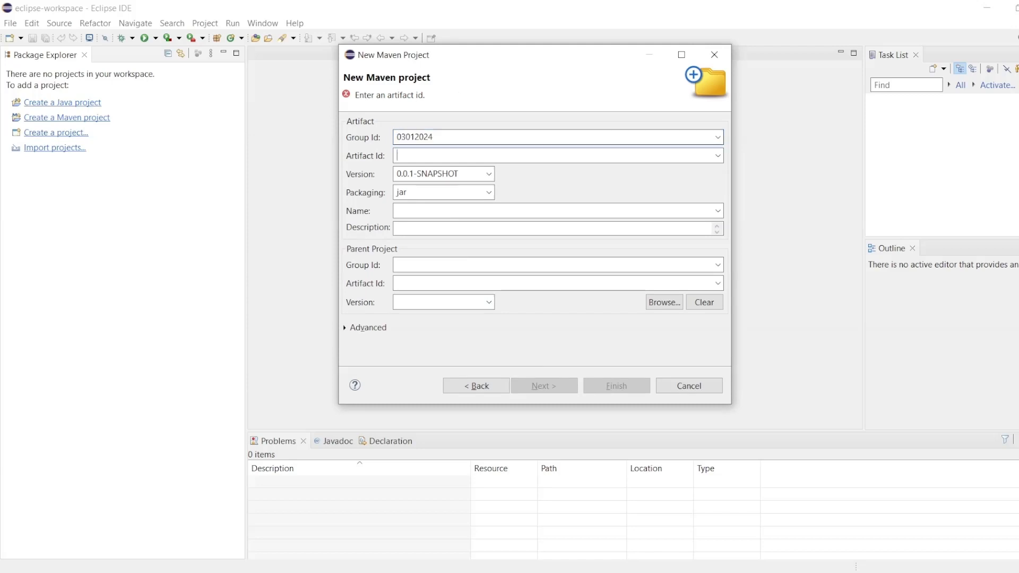
key("ctrl+v")
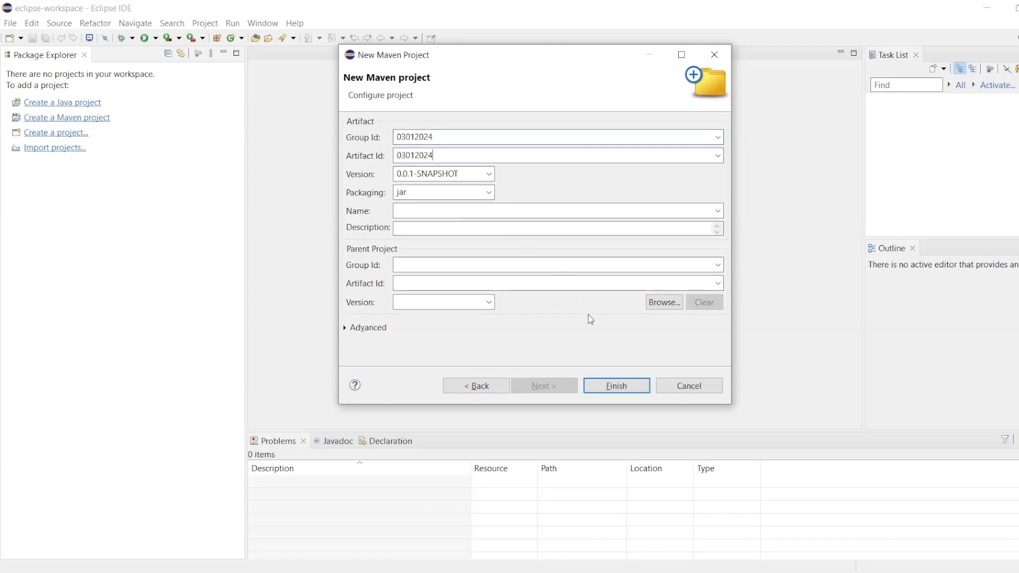
left_click(616, 386)
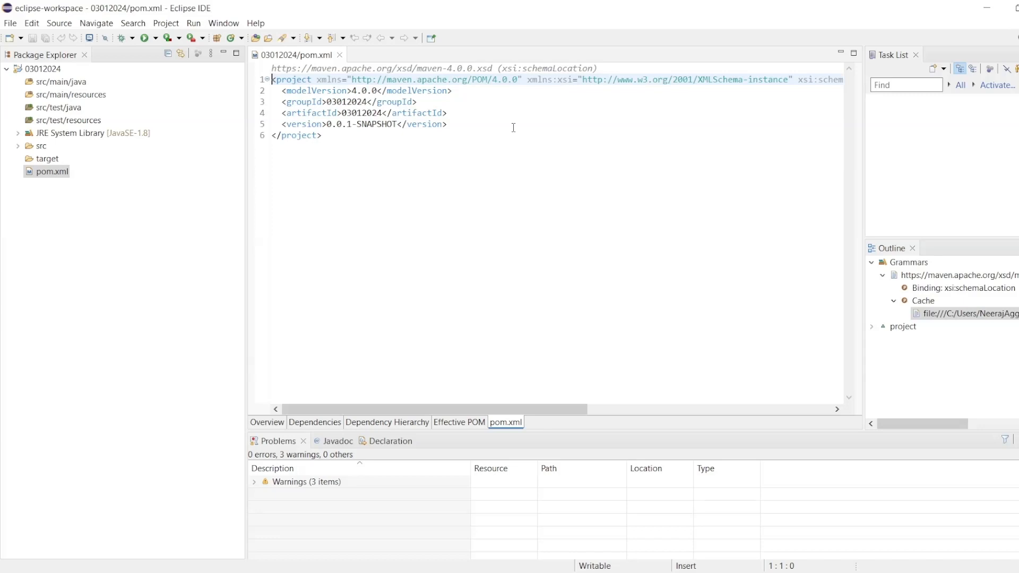
Add an empty <dependencies></dependencies> element below the version line in pom.xml.
left_click(456, 123)
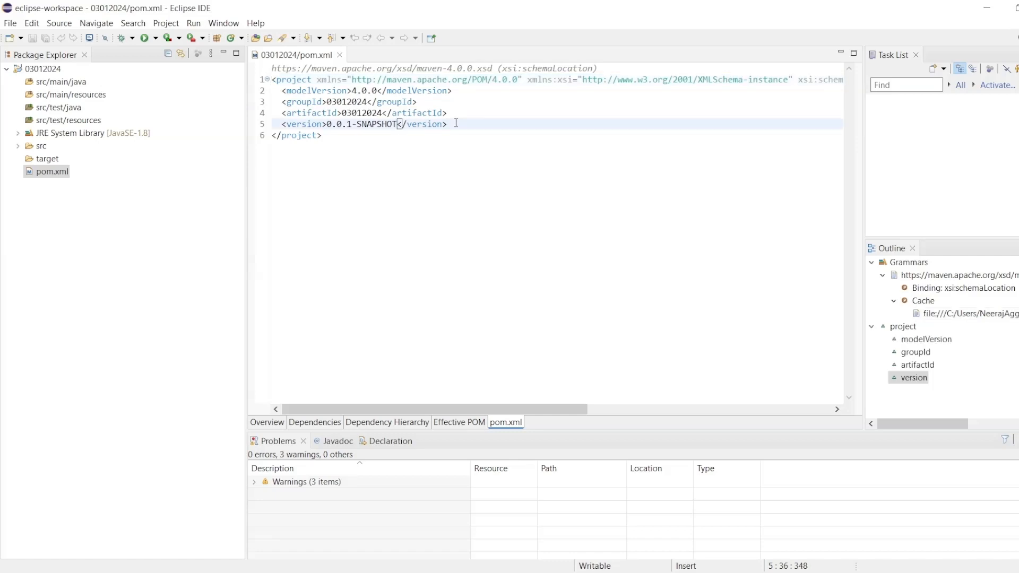
key("Return")
type("<dep")
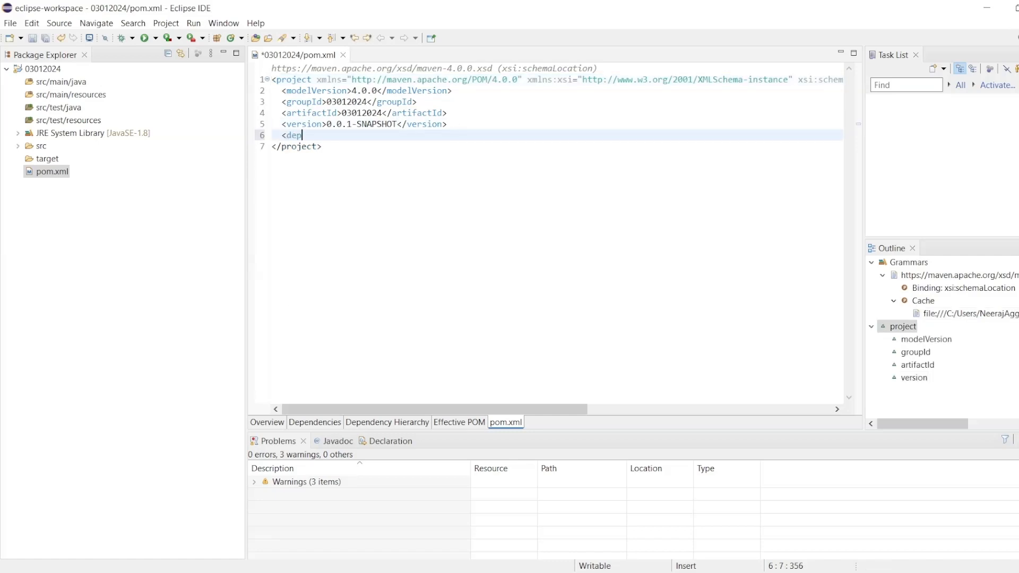
type("end")
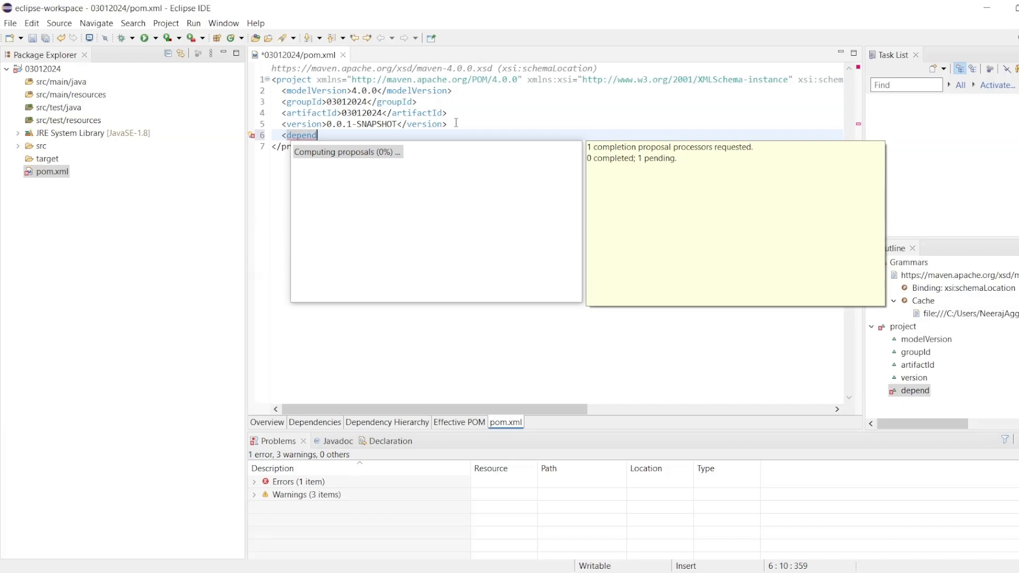
type("en")
key("Return")
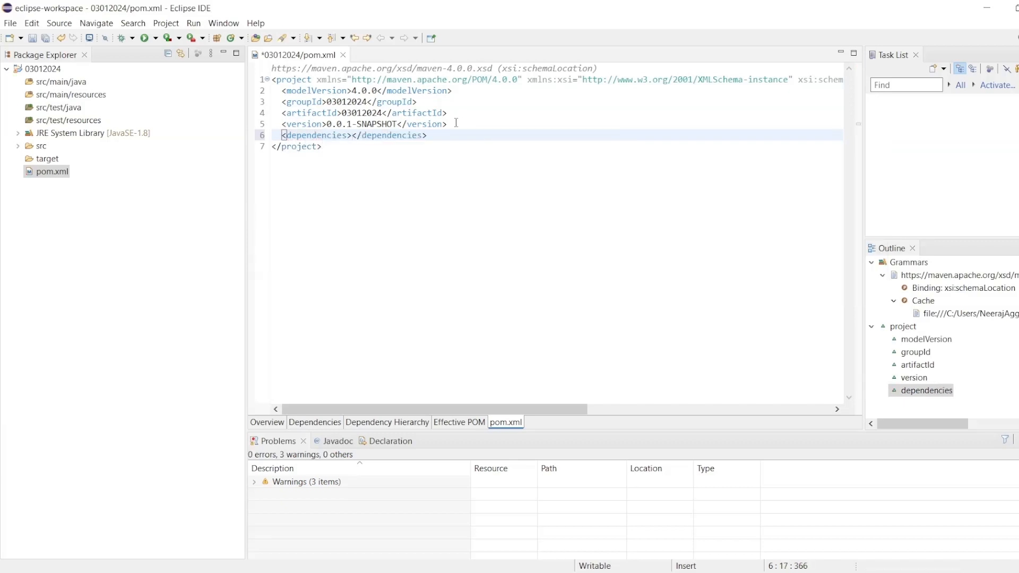
Open a blank line inside the dependencies element, then switch to Edge and search Google for "selenium webdriver maven dependency".
key("Return")
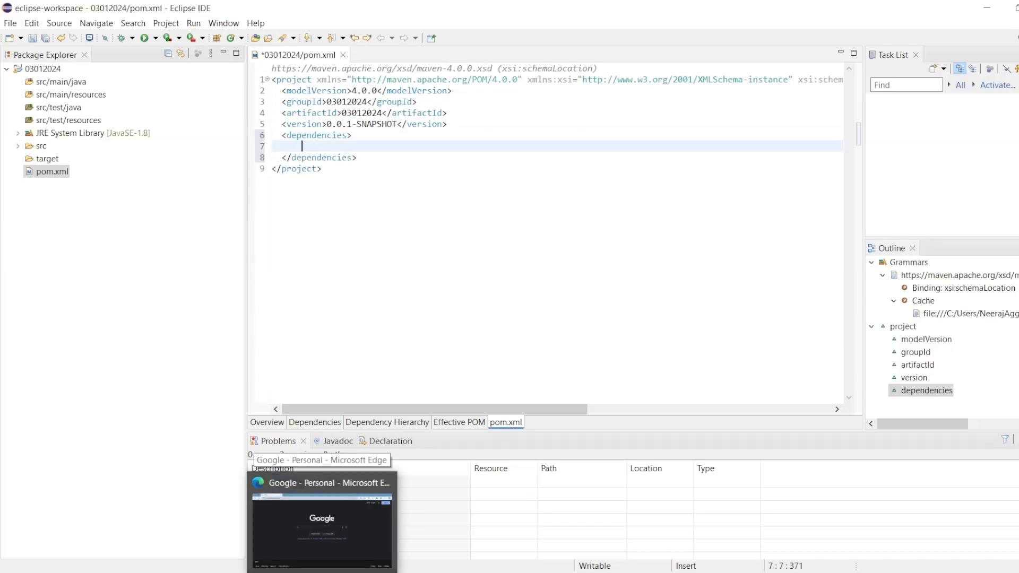
left_click(322, 572)
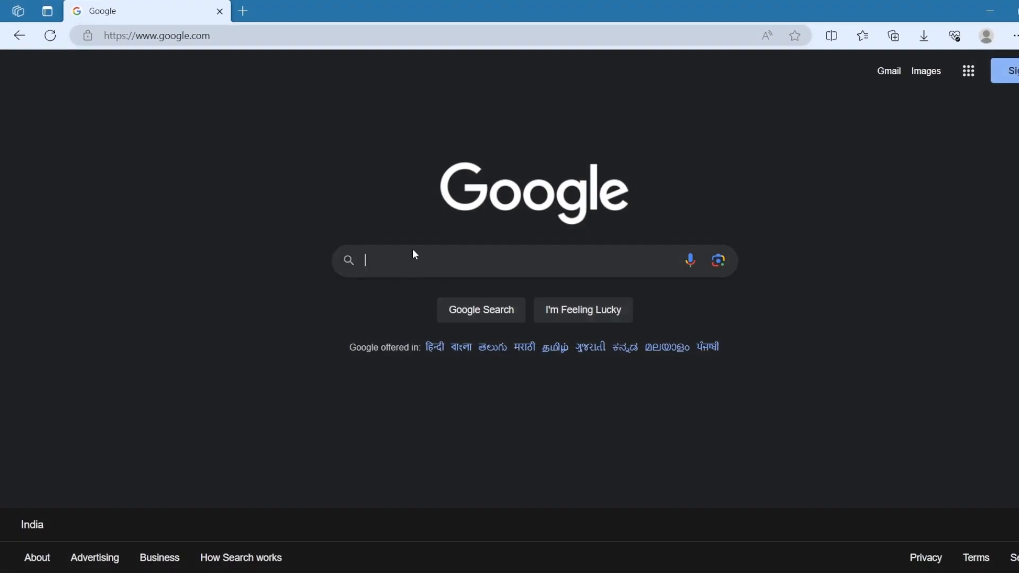
type("selenium")
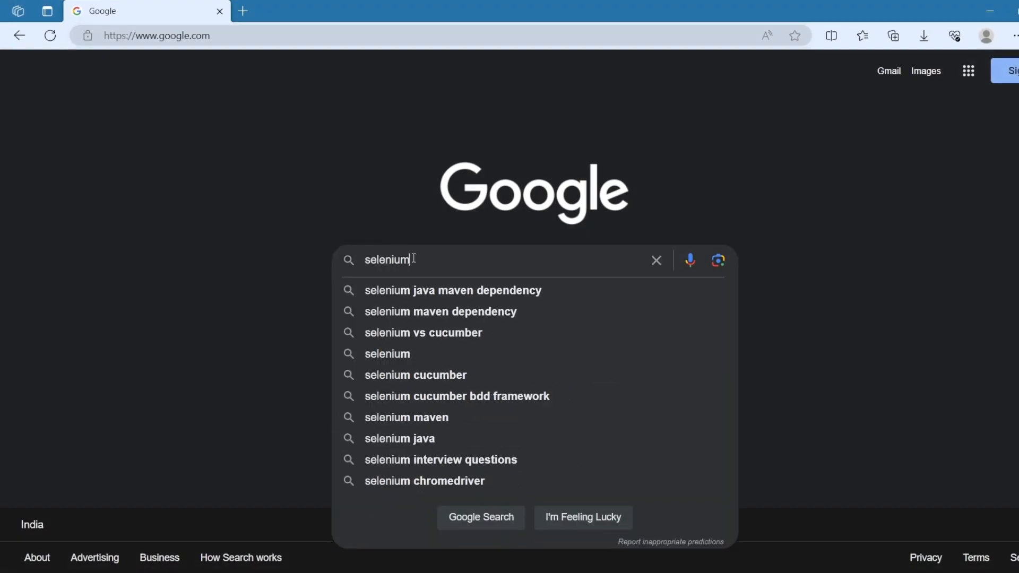
type(" webdriver ")
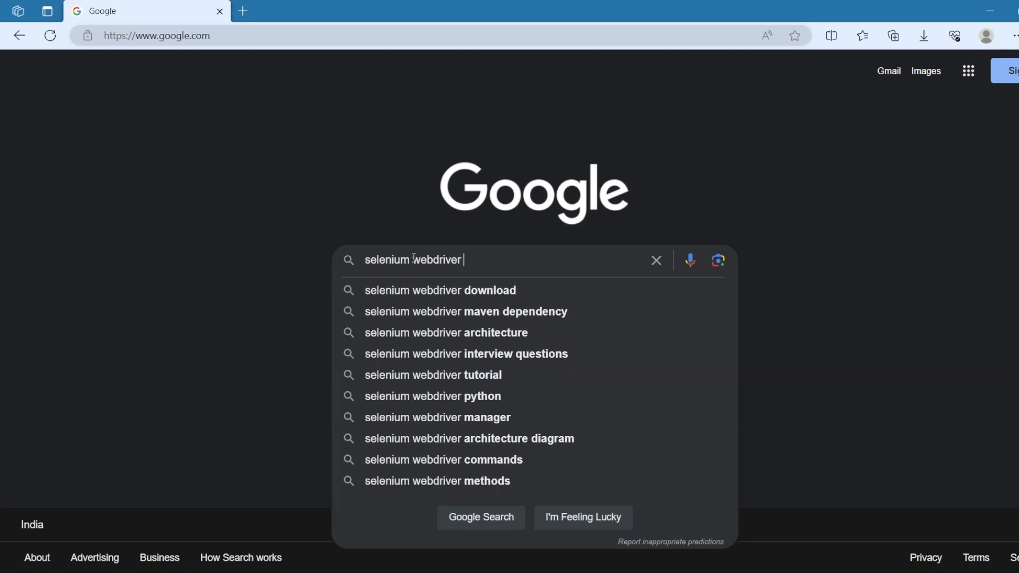
type("maven")
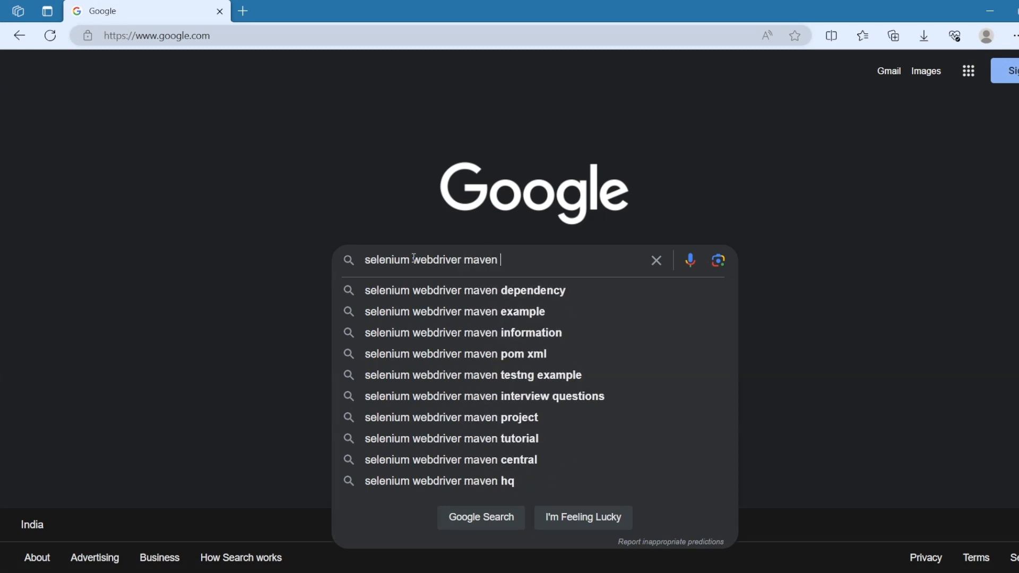
left_click(492, 290)
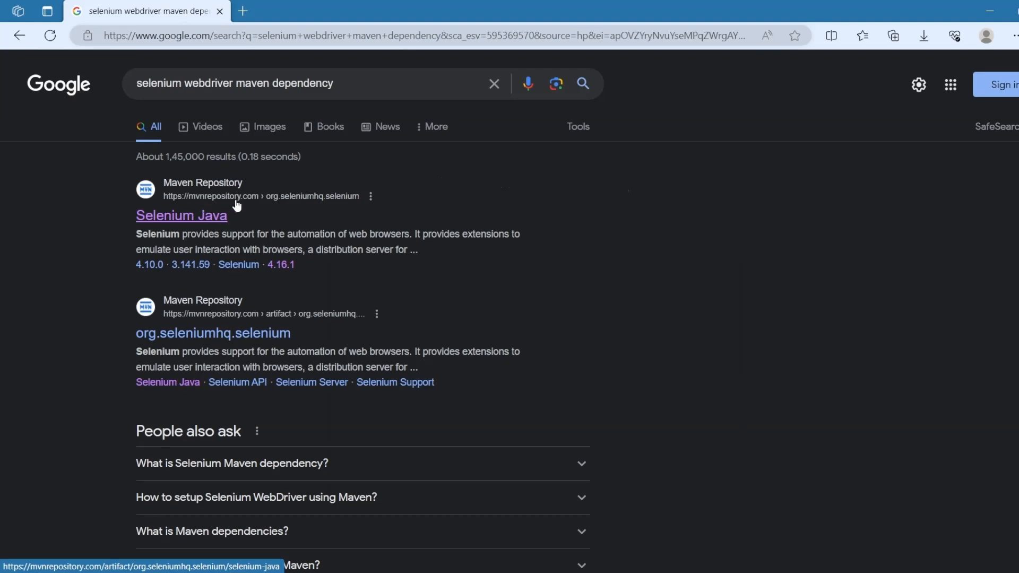
Open version 4.16.1 of Selenium Java on Maven Repository and copy its Maven dependency snippet.
left_click(201, 218)
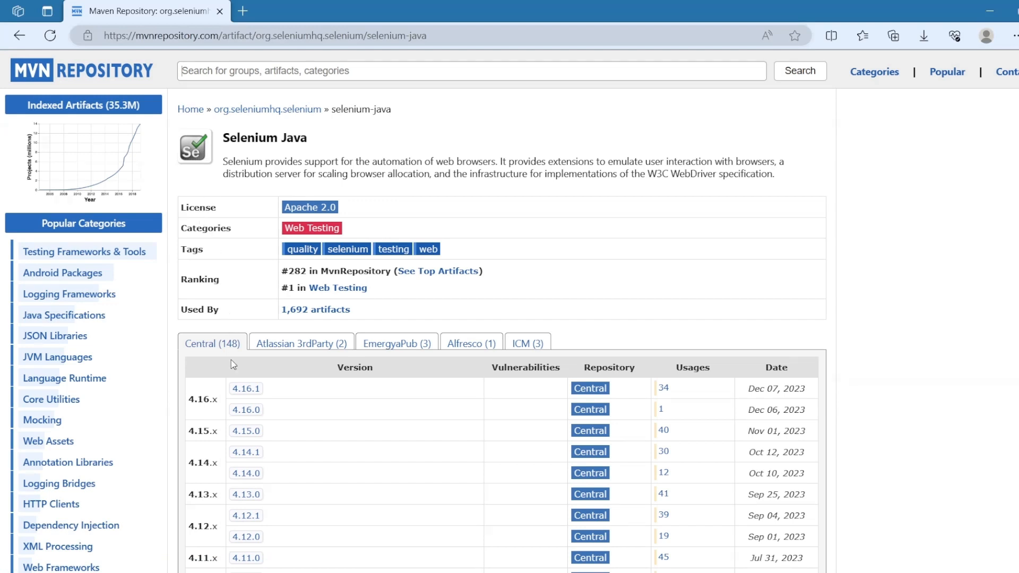
left_click(250, 392)
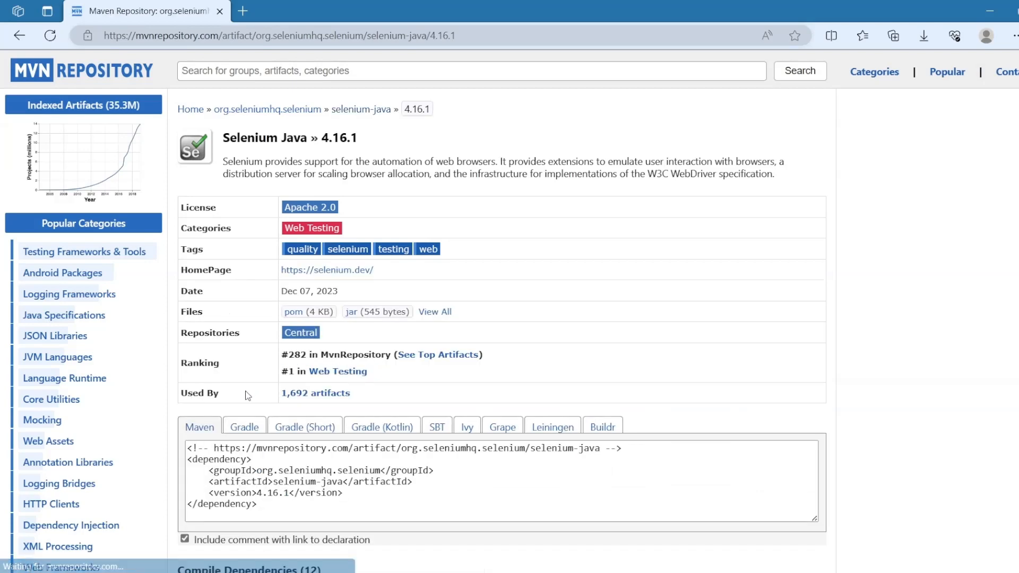
left_click(284, 468)
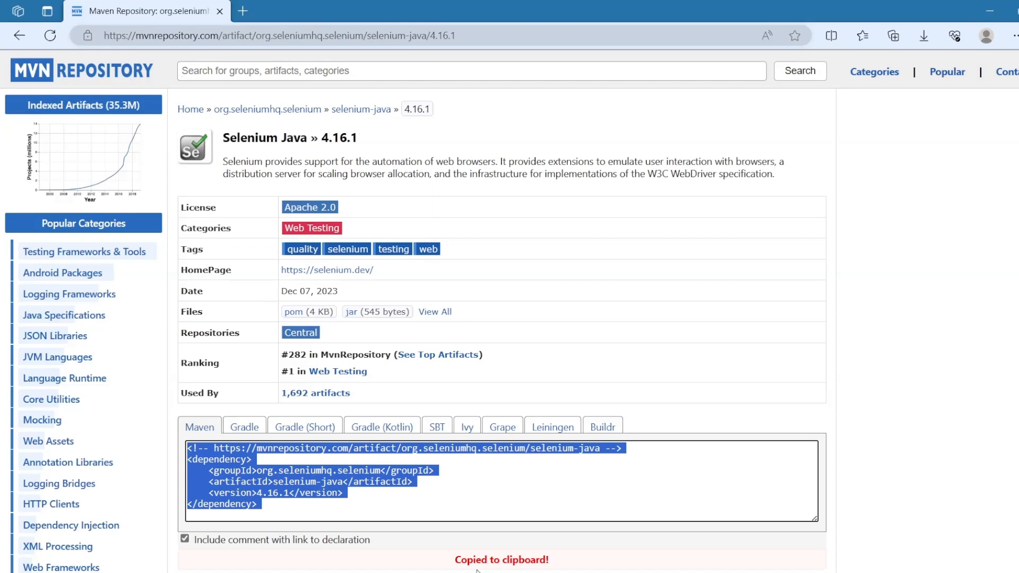
Switch to Eclipse and paste the selenium-java 4.16.1 dependency inside the dependencies element of pom.xml.
left_click(334, 572)
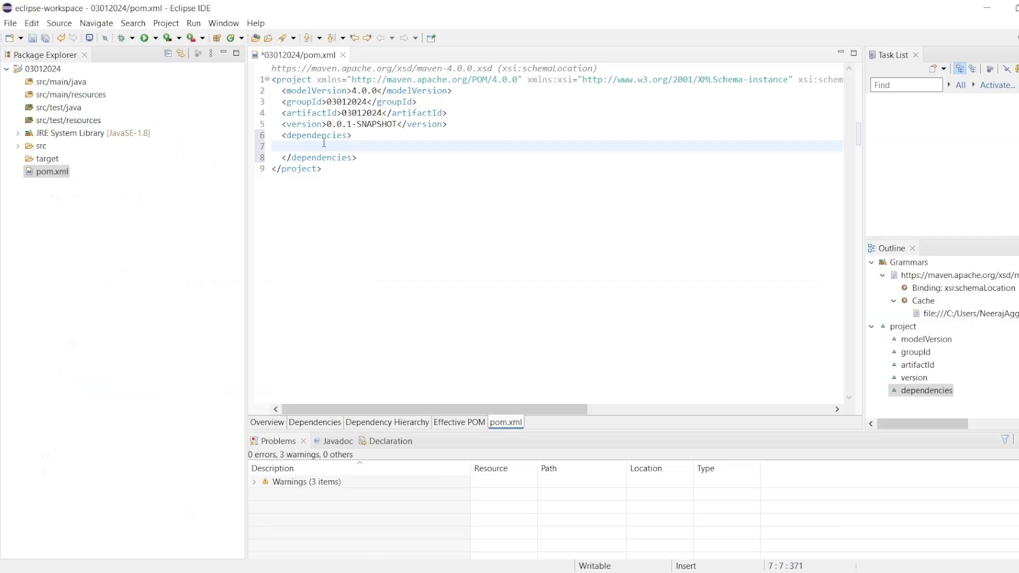
key("ctrl+v")
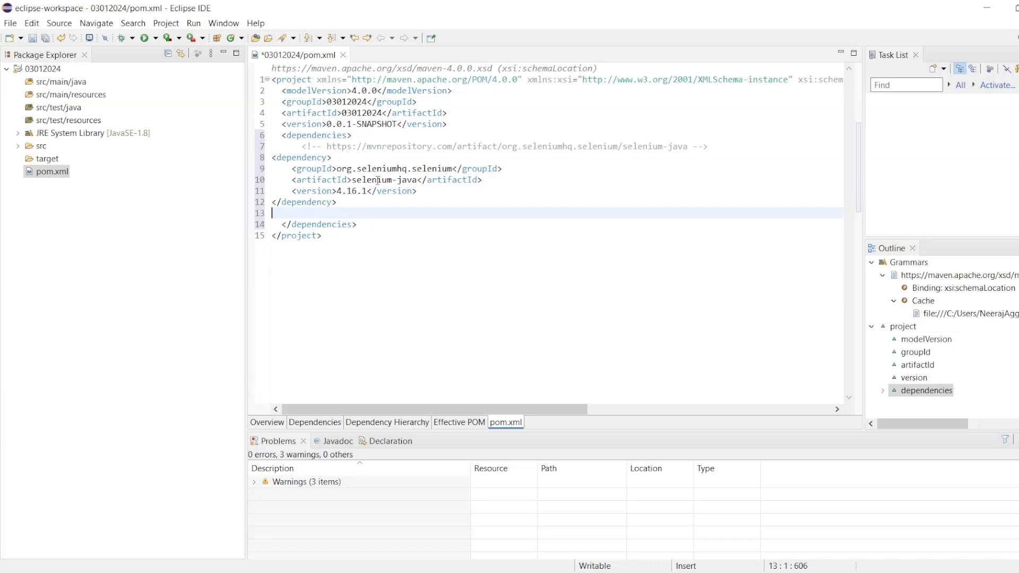
left_click_drag(377, 180, 419, 180)
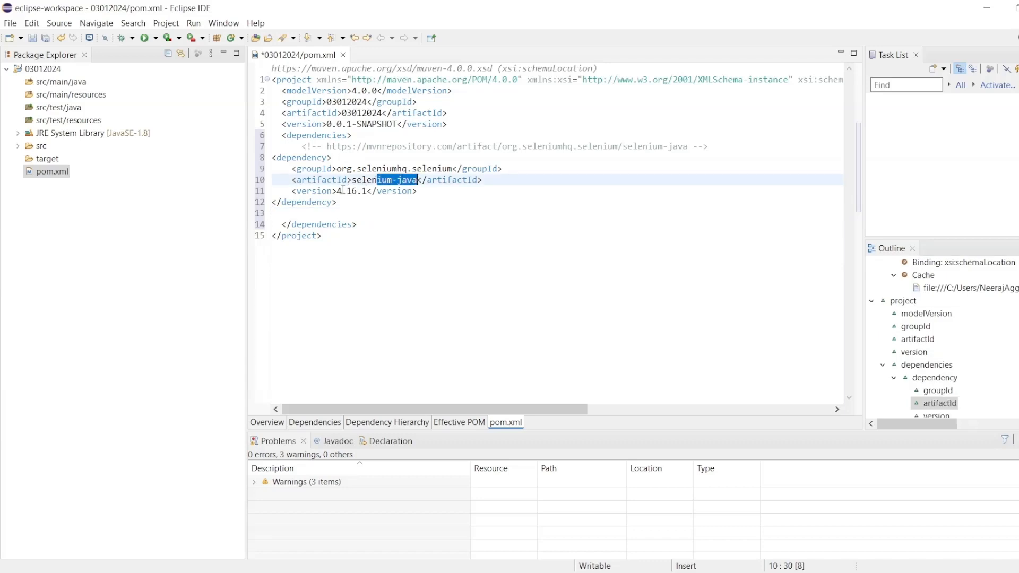
left_click_drag(338, 191, 368, 191)
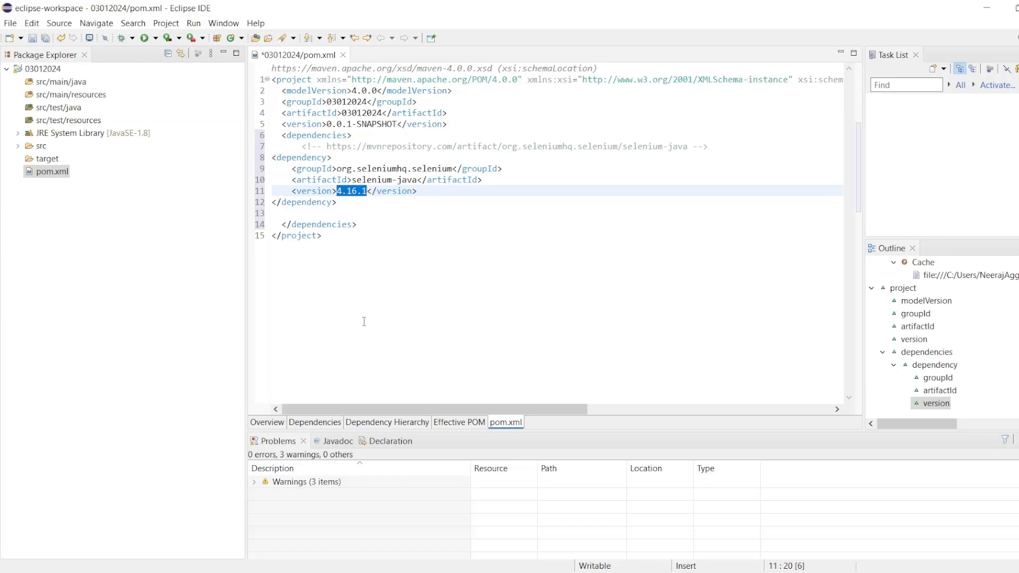
Return to the Google results in Edge and search for "cucumber maven dependency".
key("alt+Tab")
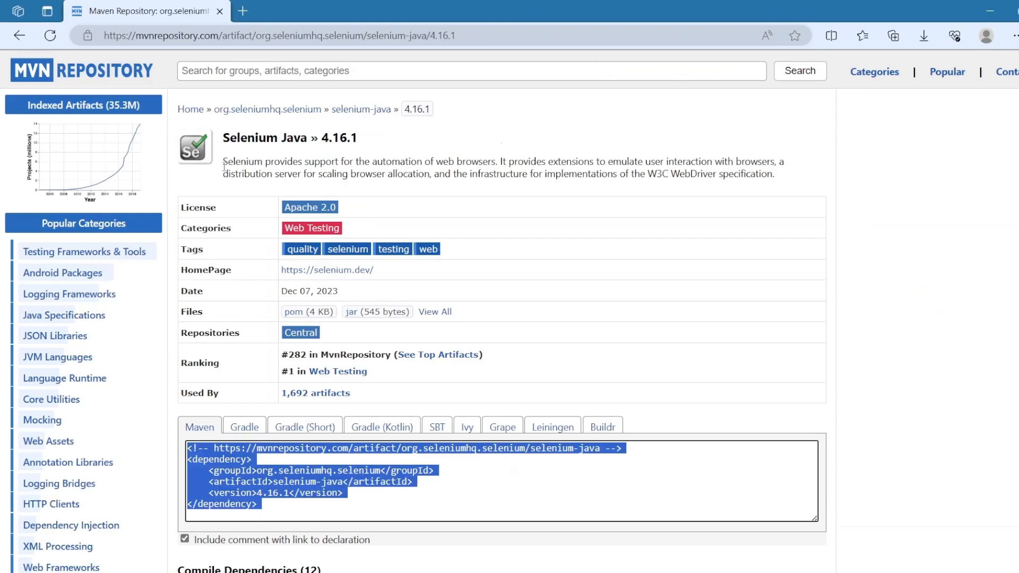
left_click(18, 36)
left_click(18, 36)
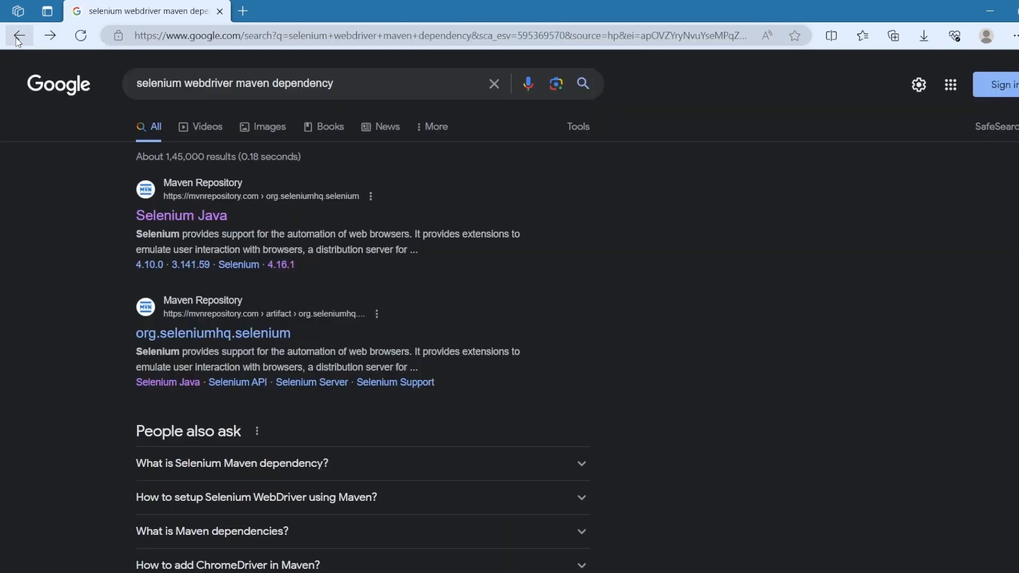
double_click(233, 83)
left_click(108, 78, "shift")
type("cucumb")
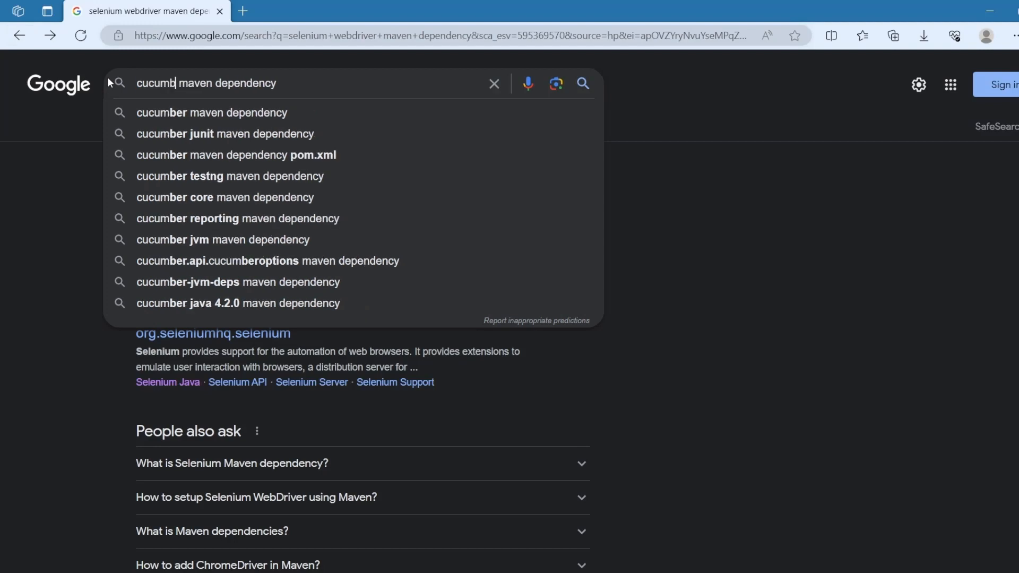
type("er")
key("Return")
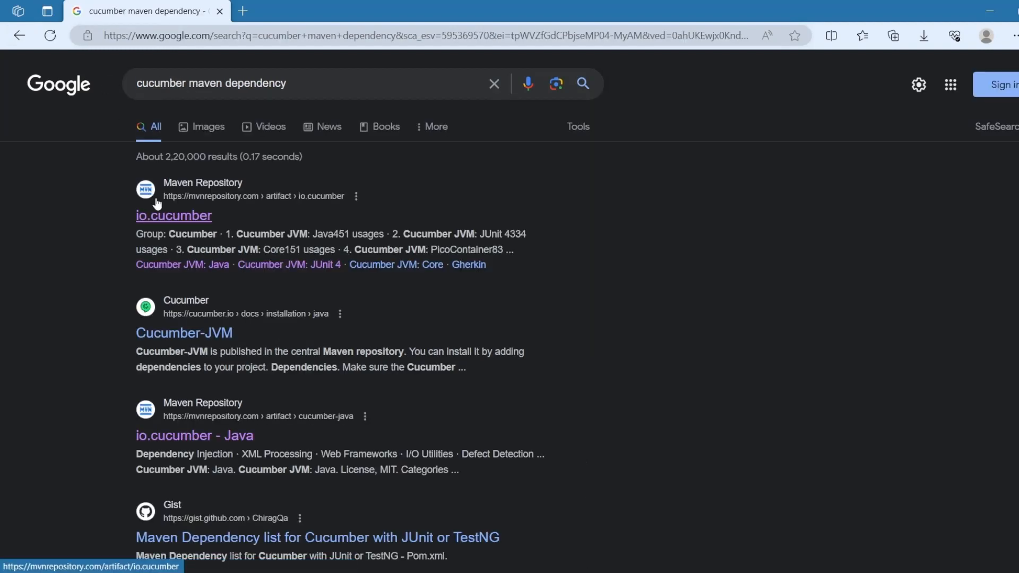
Open the io.cucumber group on Maven Repository and copy the Maven snippet of cucumber-java version 7.15.0.
left_click(180, 219)
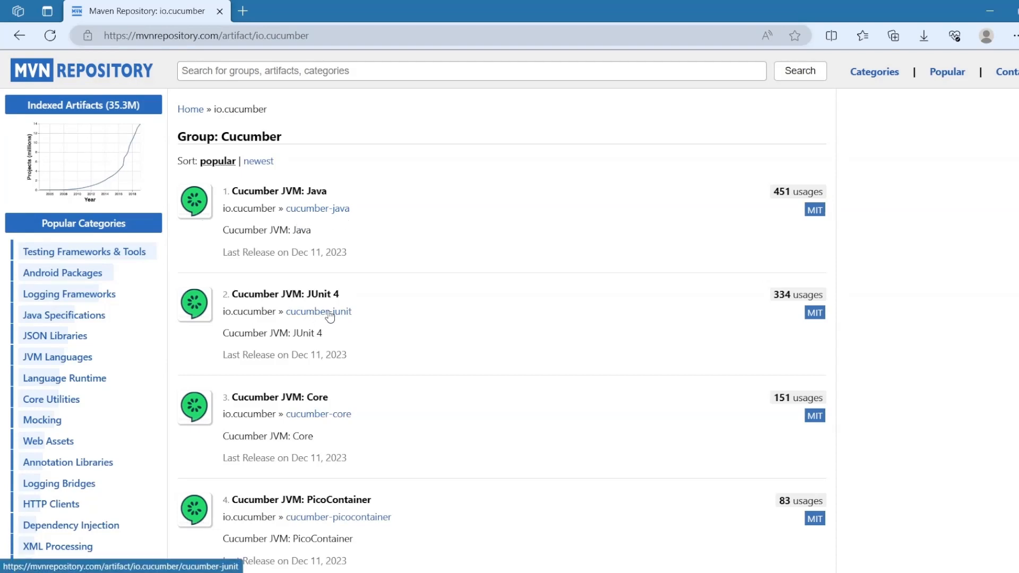
left_click(325, 209)
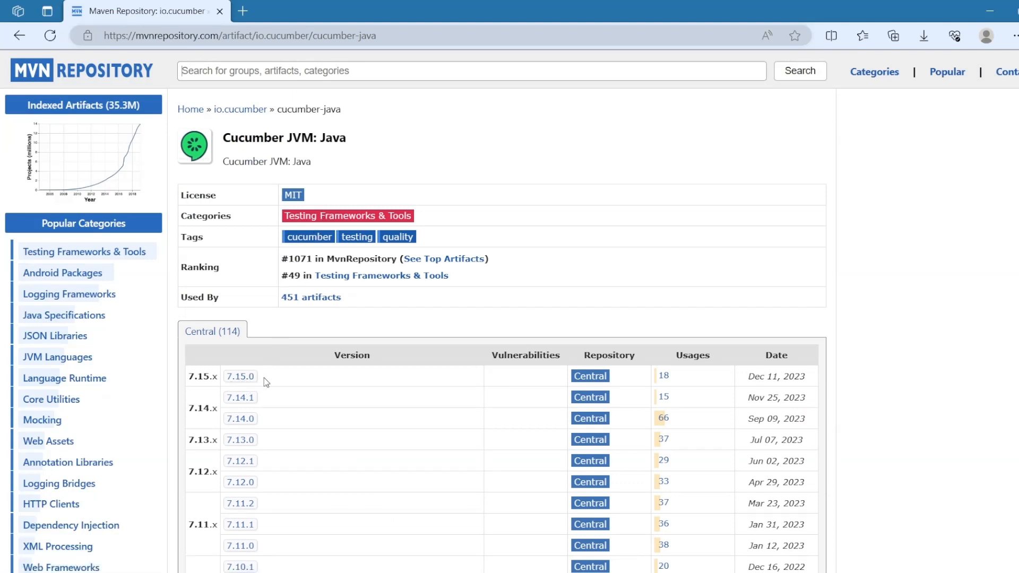
left_click(240, 378)
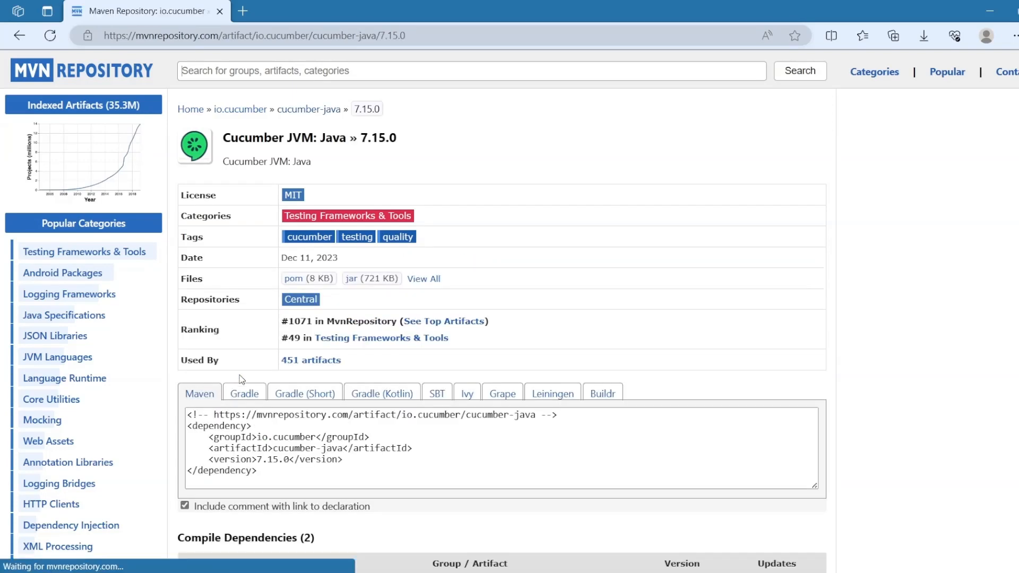
left_click(274, 427)
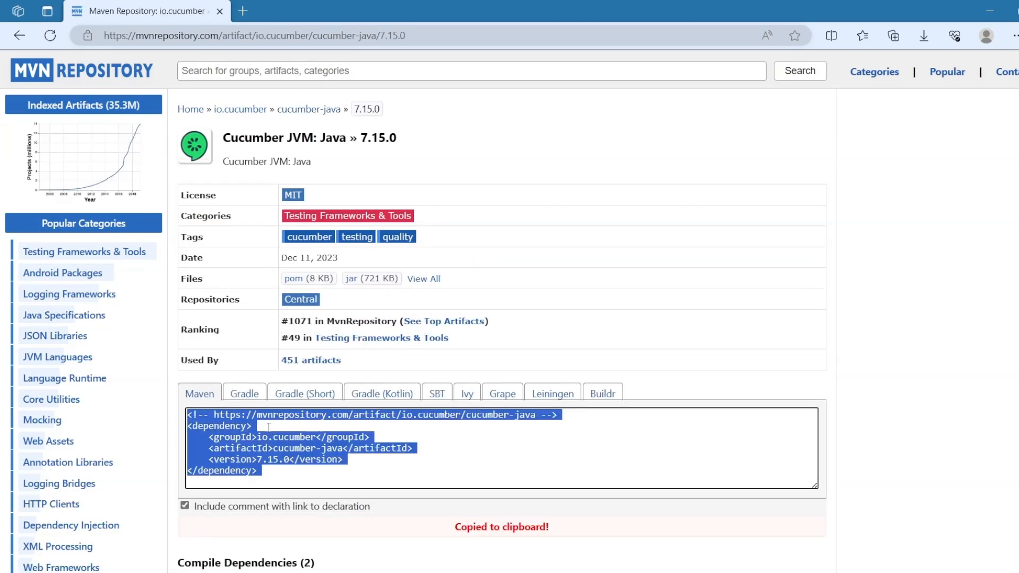
Switch to Eclipse and paste the cucumber-java 7.15.0 dependency below the selenium-java dependency in pom.xml.
left_click(390, 572)
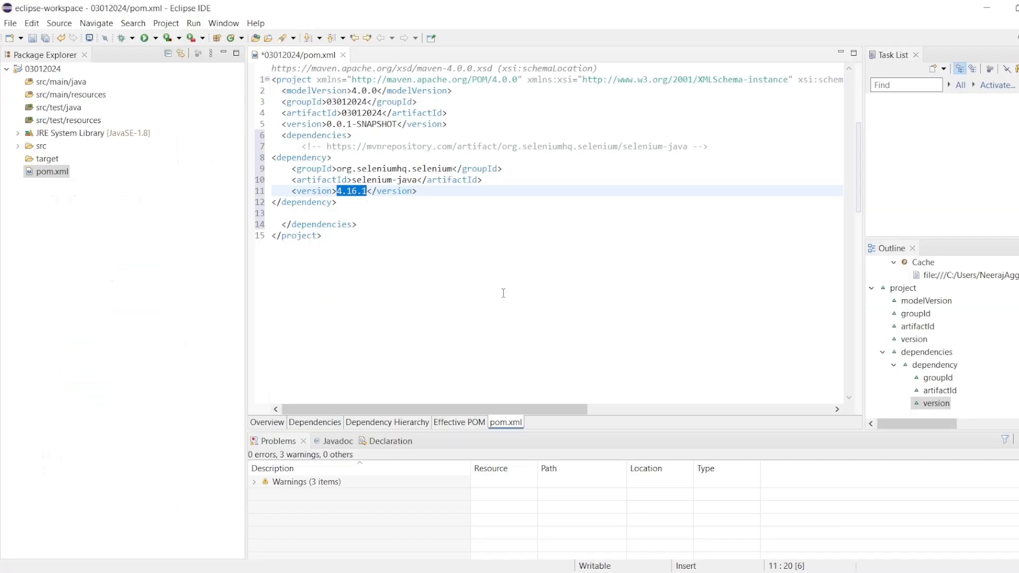
left_click(340, 213)
key("ctrl+v")
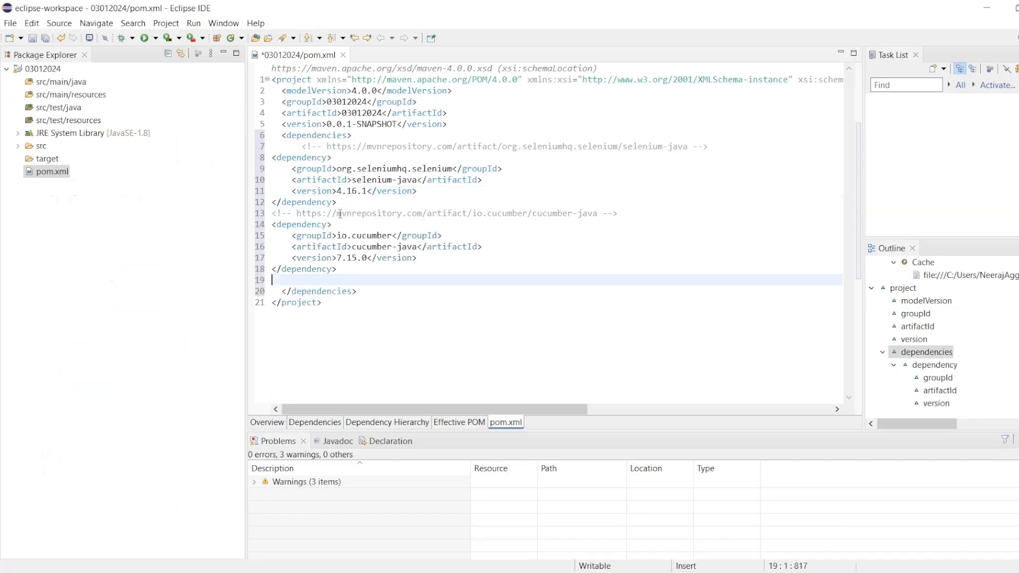
Go back to the io.cucumber group in Edge and copy the Maven snippet of cucumber-junit version 7.15.0.
left_click(395, 572)
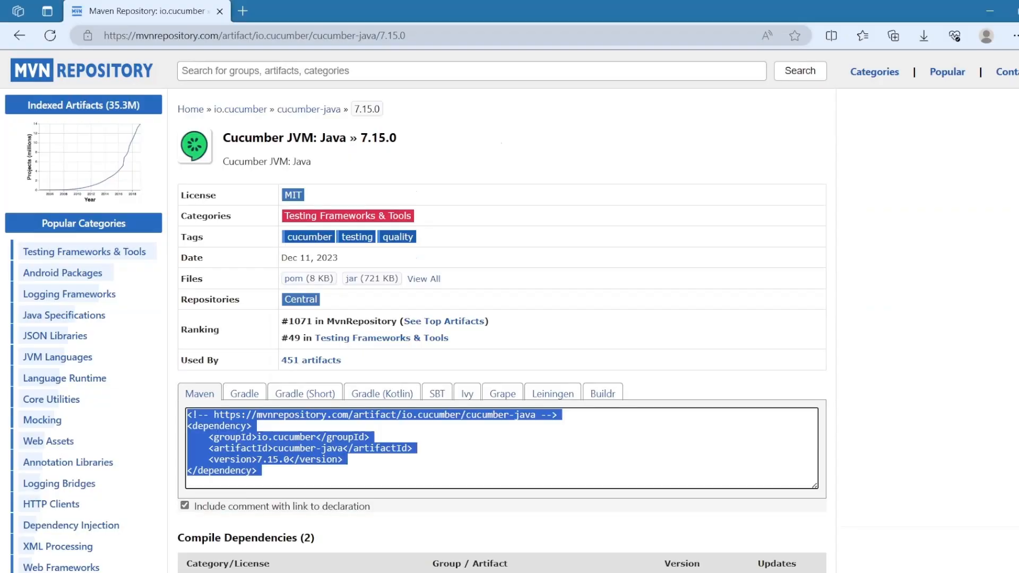
left_click(19, 36)
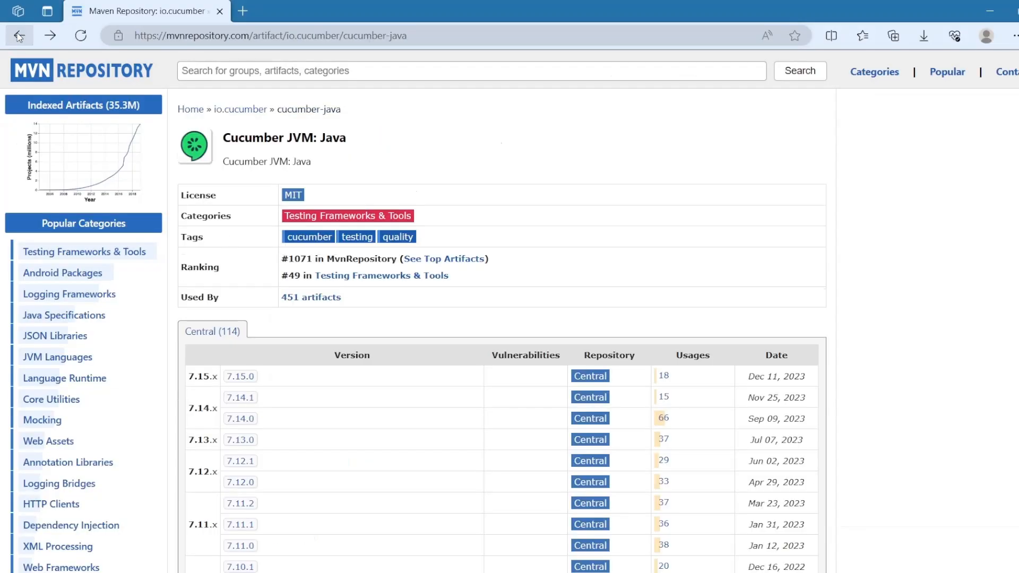
left_click(19, 36)
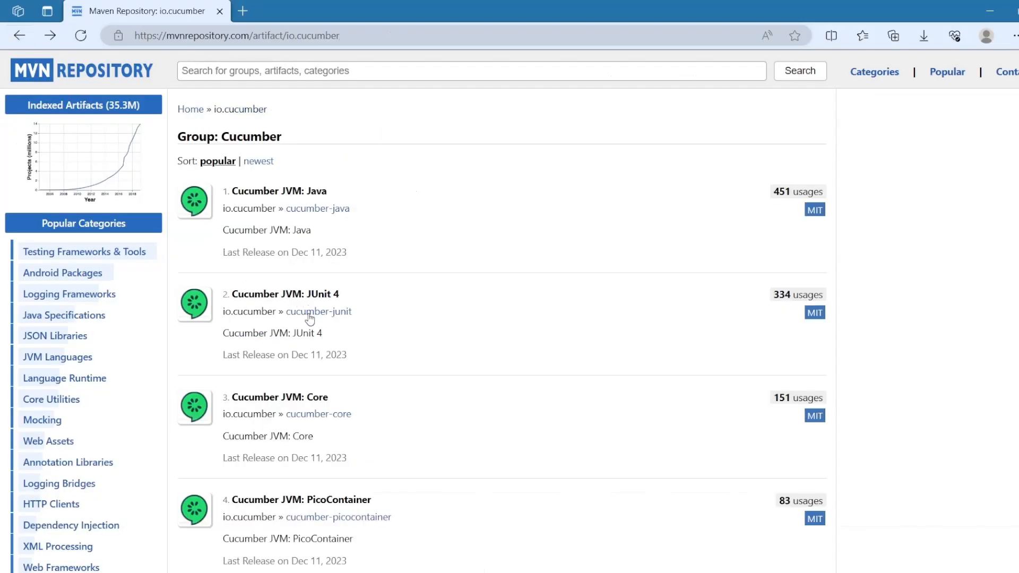
left_click(333, 314)
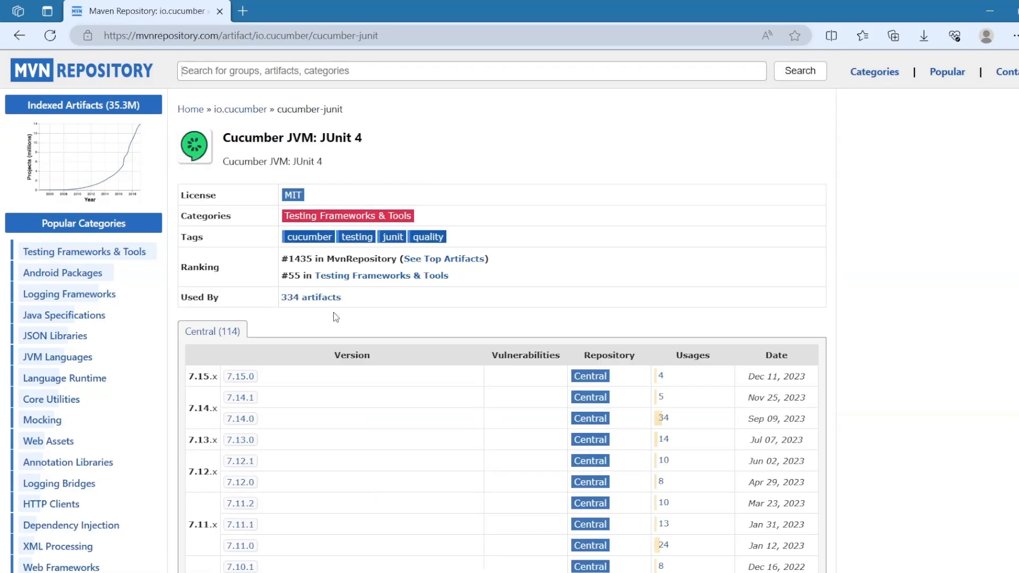
left_click(244, 378)
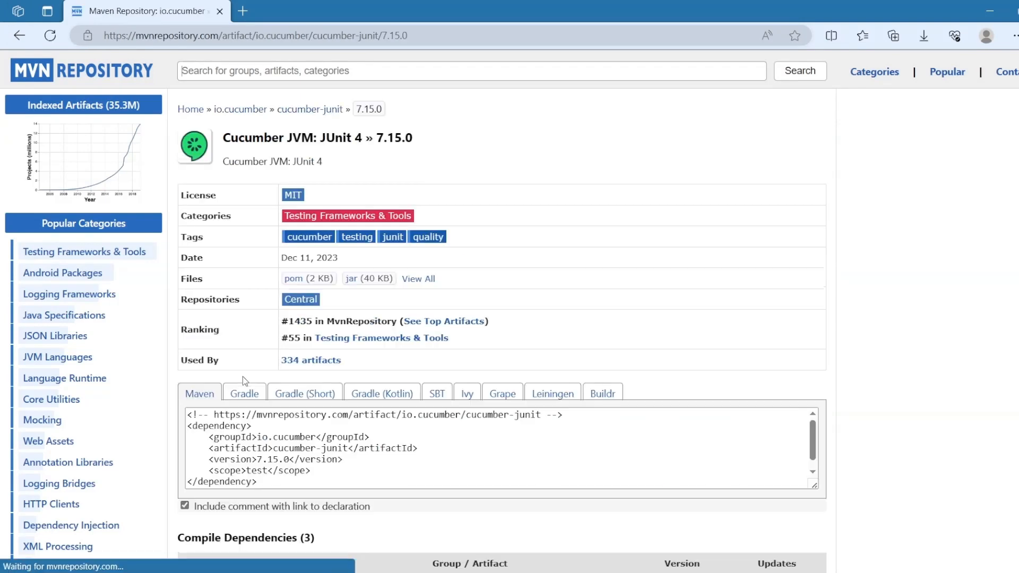
left_click(306, 438)
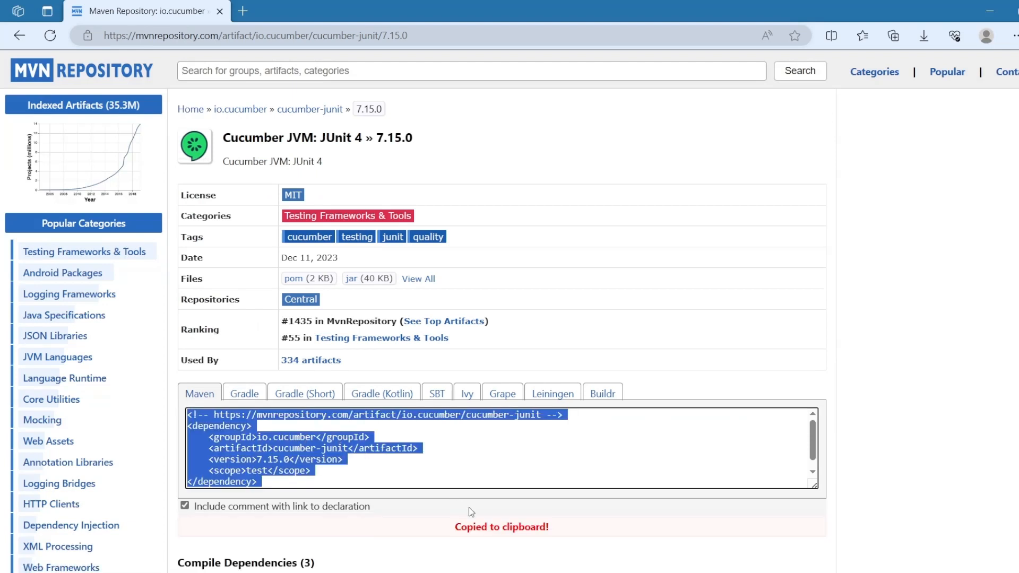
Switch to Eclipse, paste the cucumber-junit 7.15.0 dependency below the cucumber-java dependency, and save pom.xml.
key("alt+Tab")
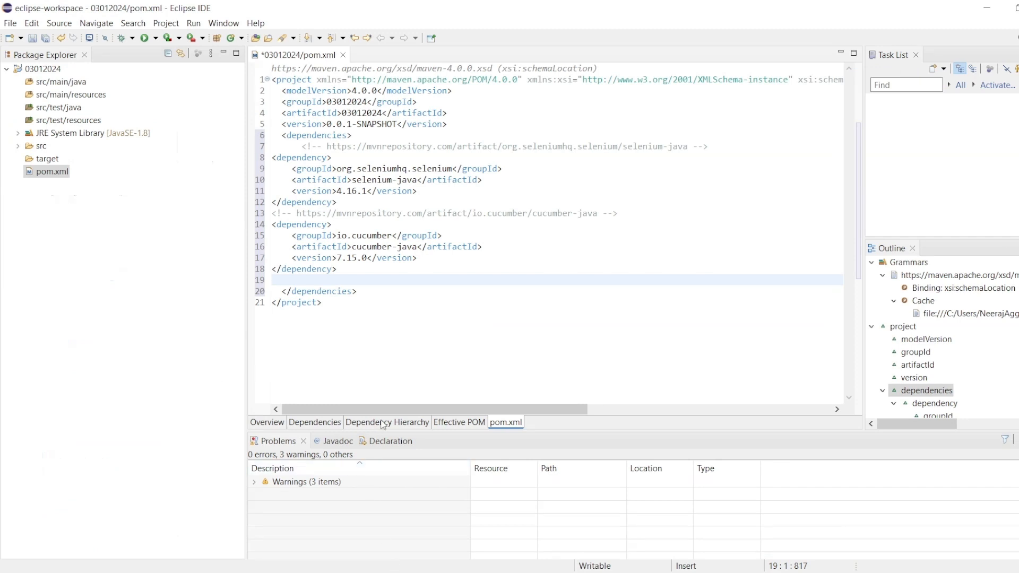
key("ctrl+v")
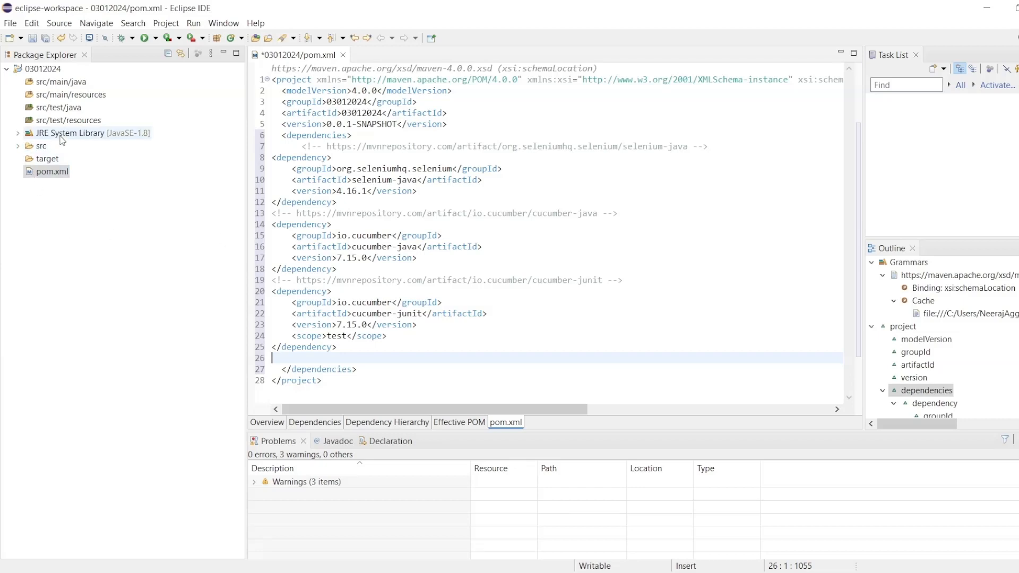
left_click(33, 38)
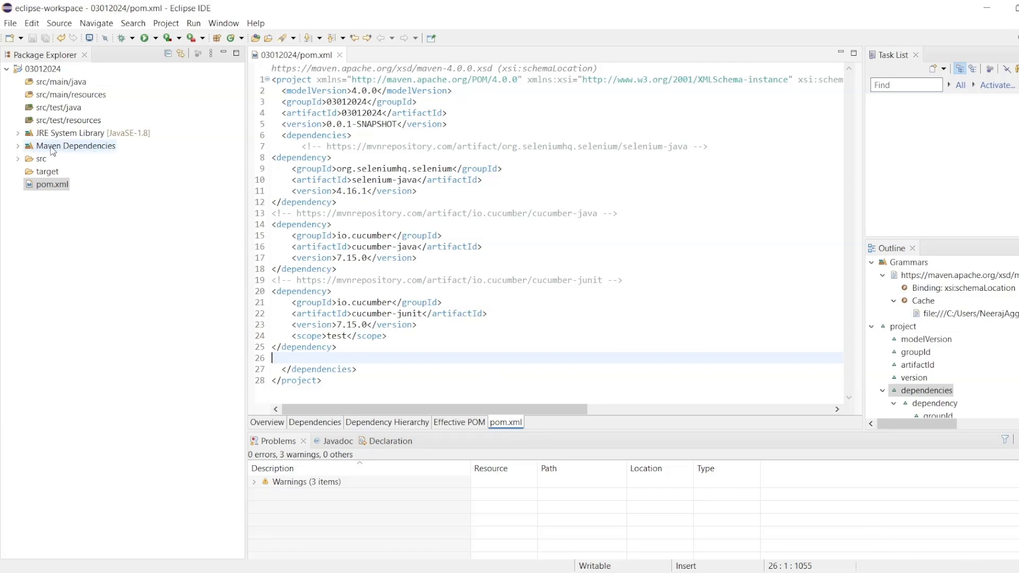
Expand Maven Dependencies in the project to check the downloaded jar files, and collapse it again.
left_click(18, 147)
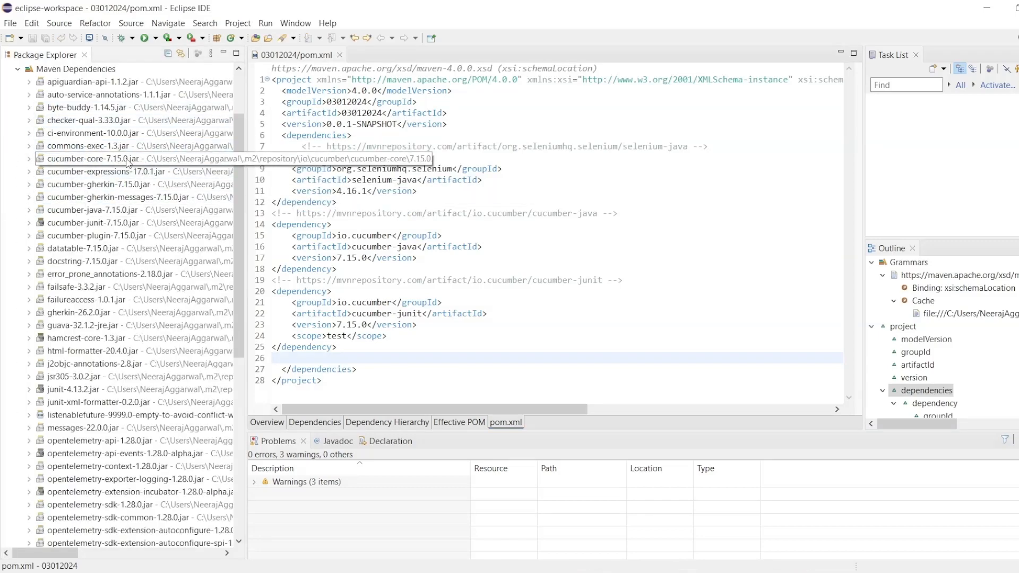
left_click(19, 69)
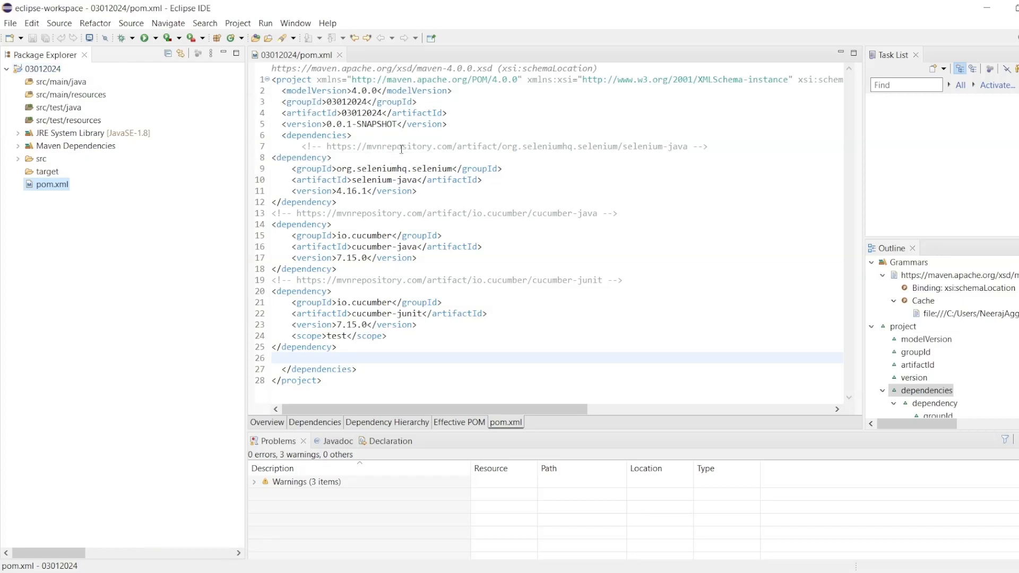
mouse_move(454, 164)
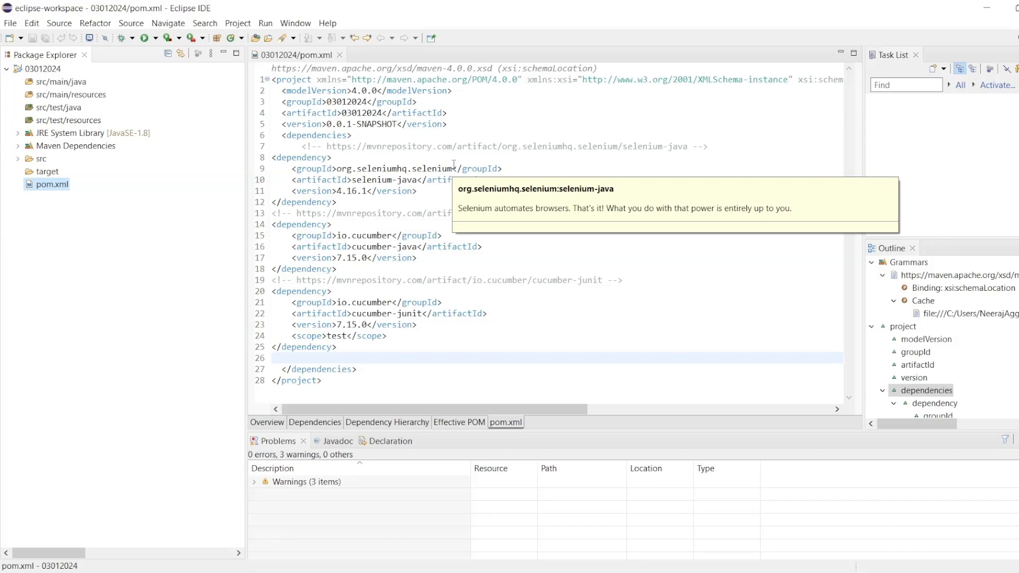